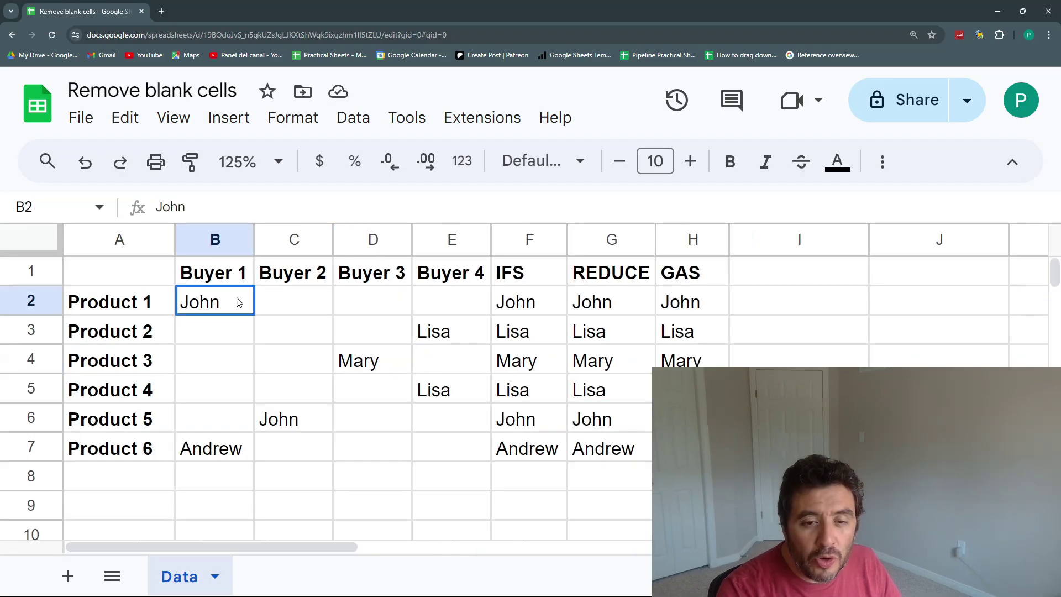
- Select the product and buyer table and walk across the Product 1 buyer cells
left_click_drag(126, 272, 470, 460)
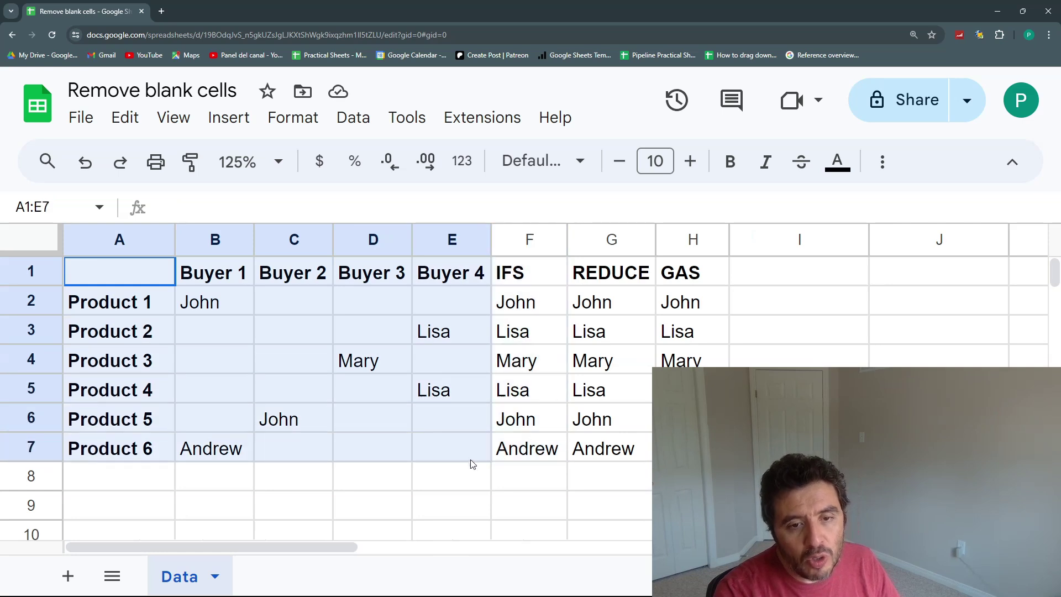
left_click(233, 304)
left_click(312, 301)
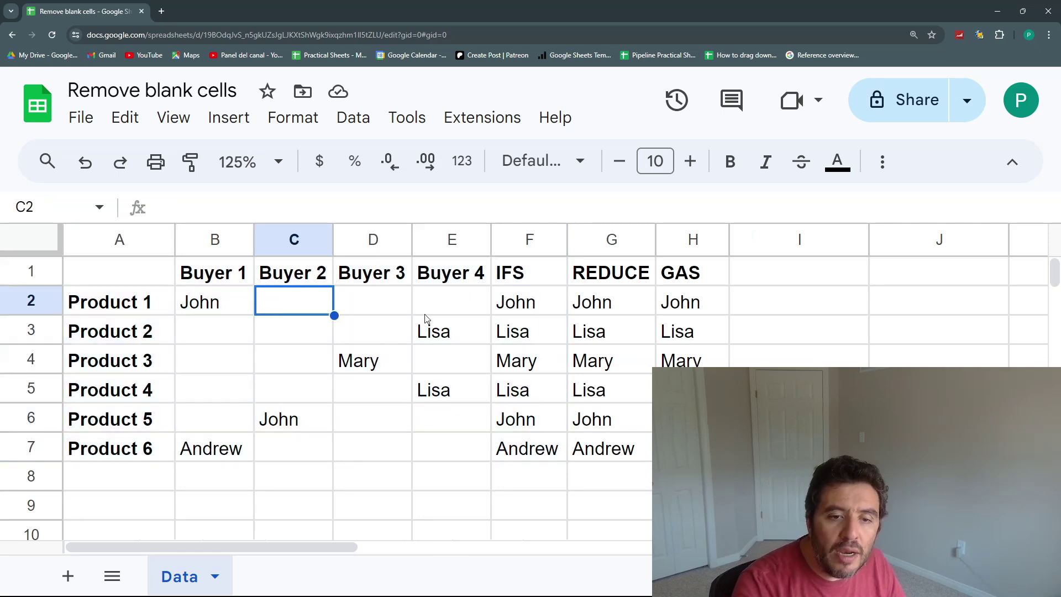
left_click(360, 301)
left_click(451, 300)
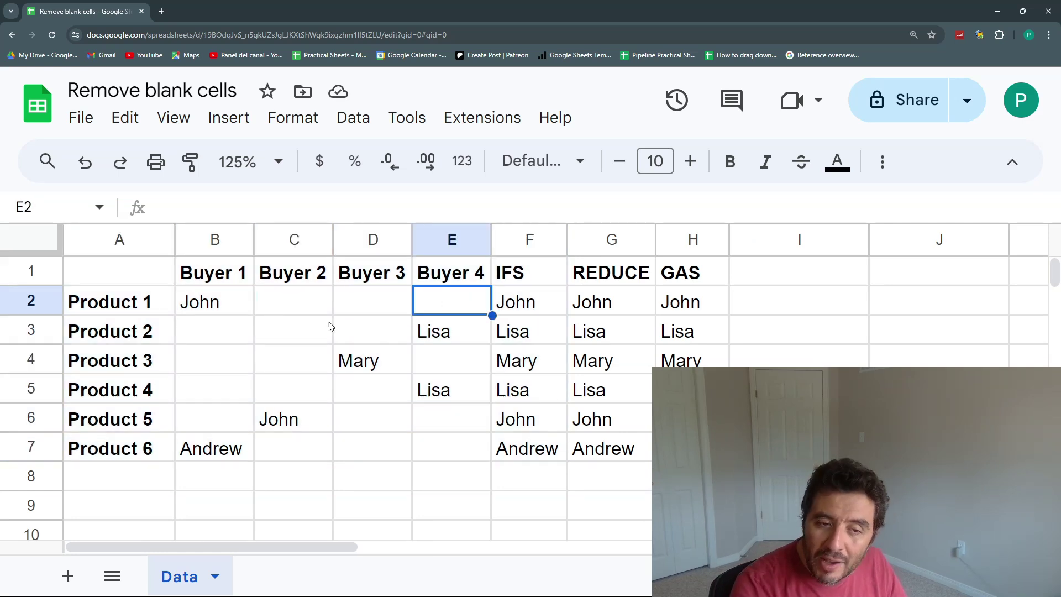
- Point out the blank buyer cells for Product 2, then the empty Product 1 cells
left_click(261, 336)
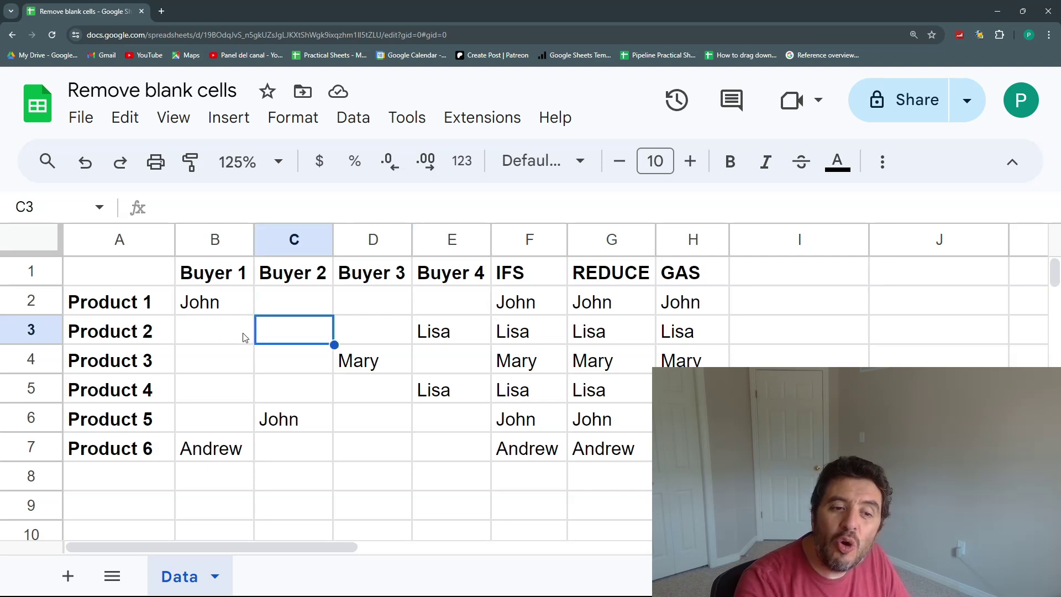
left_click(246, 336)
left_click(374, 341)
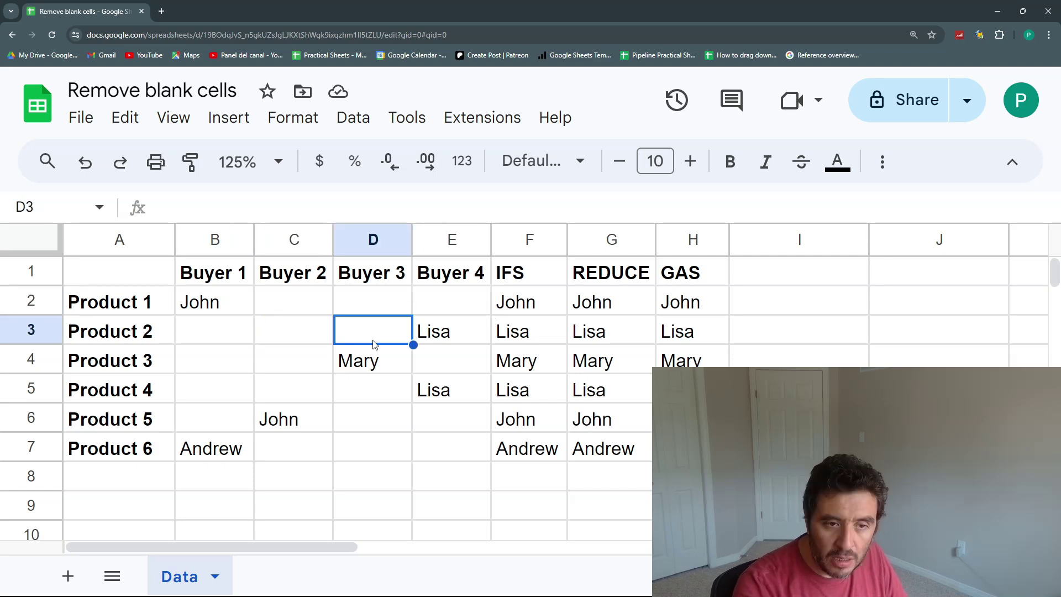
left_click(230, 300)
left_click(292, 305)
left_click(400, 304)
left_click(438, 304)
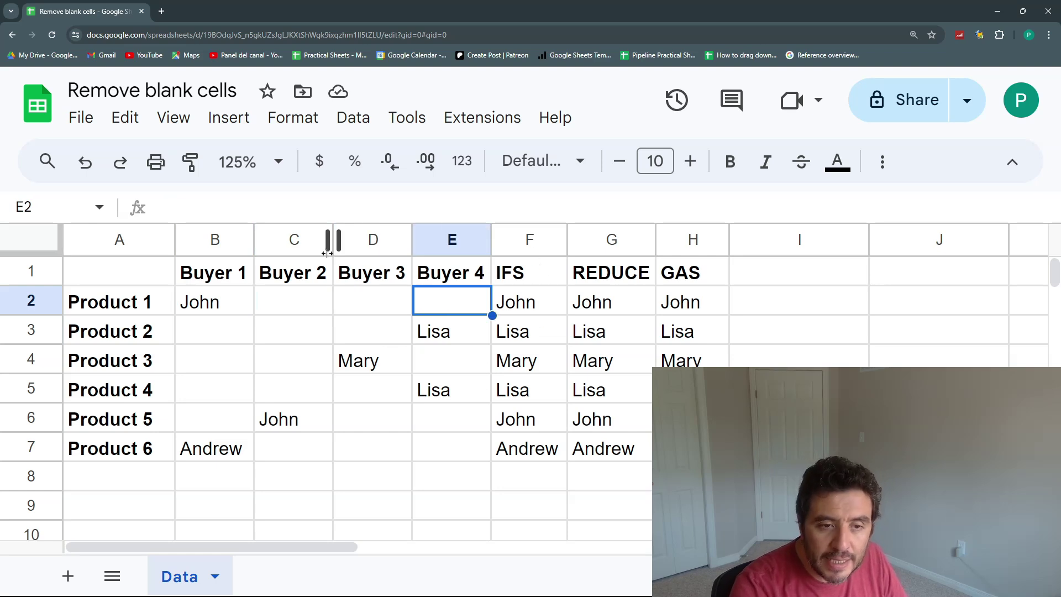
- Select the buyer range B1:E7, the Buyer 2 and 3 headers, and the IFS results column
left_click_drag(221, 272, 443, 452)
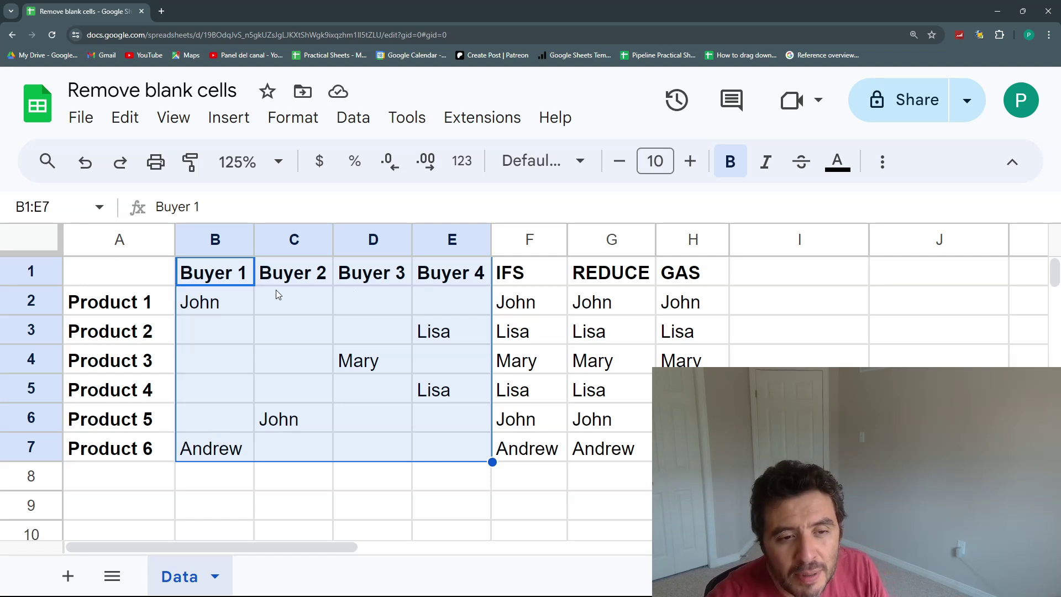
left_click_drag(242, 278, 478, 434)
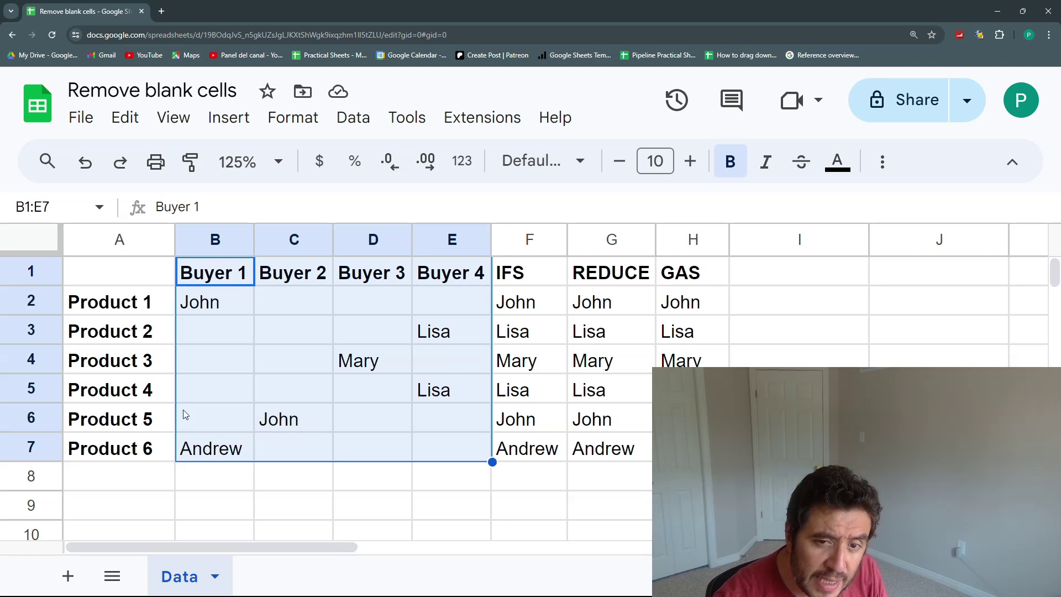
left_click(292, 277)
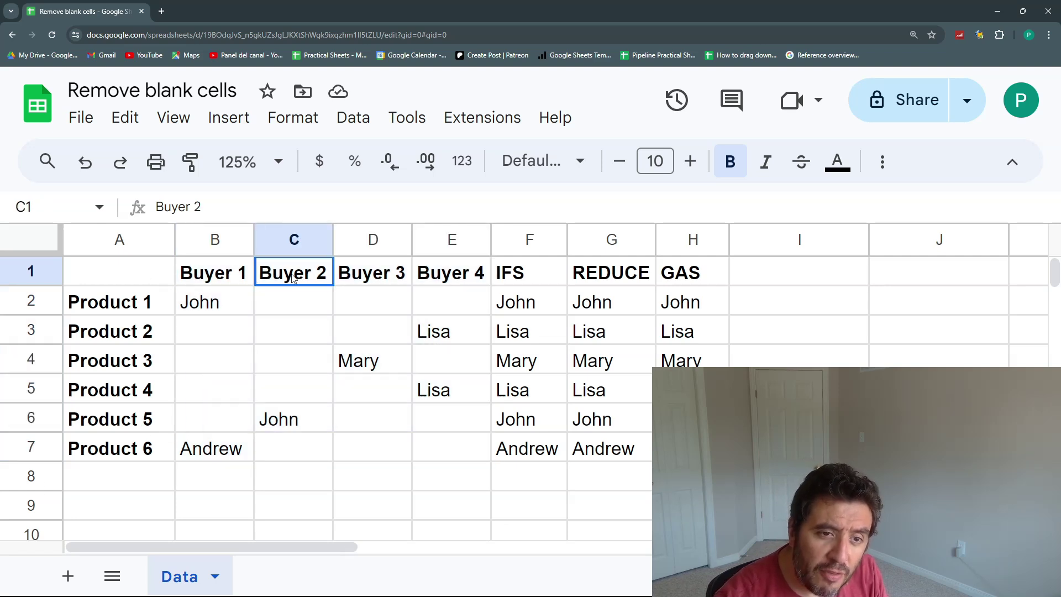
left_click(399, 274)
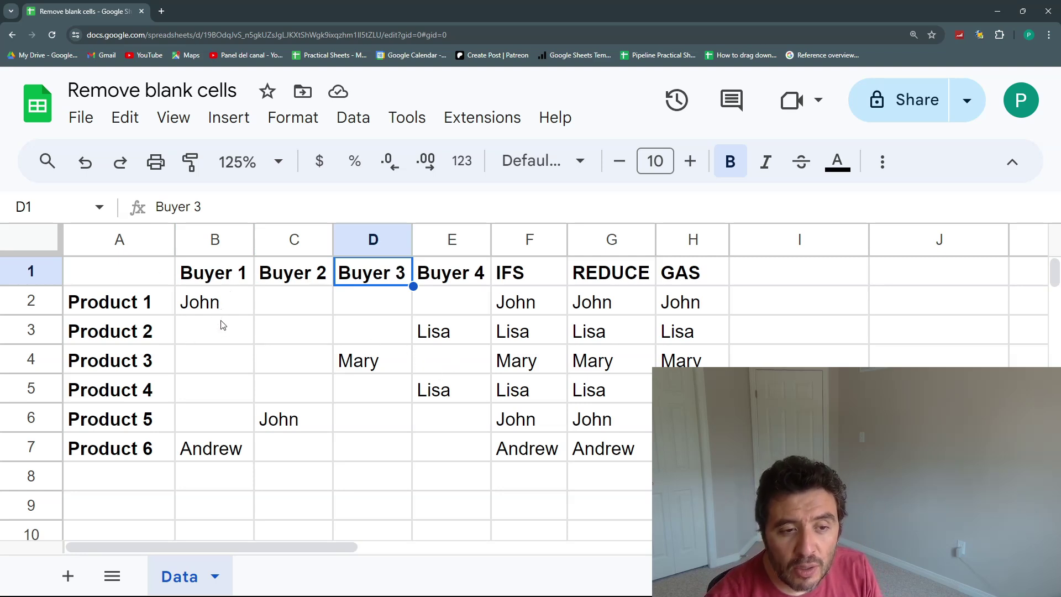
left_click_drag(514, 276, 533, 449)
left_click(345, 309)
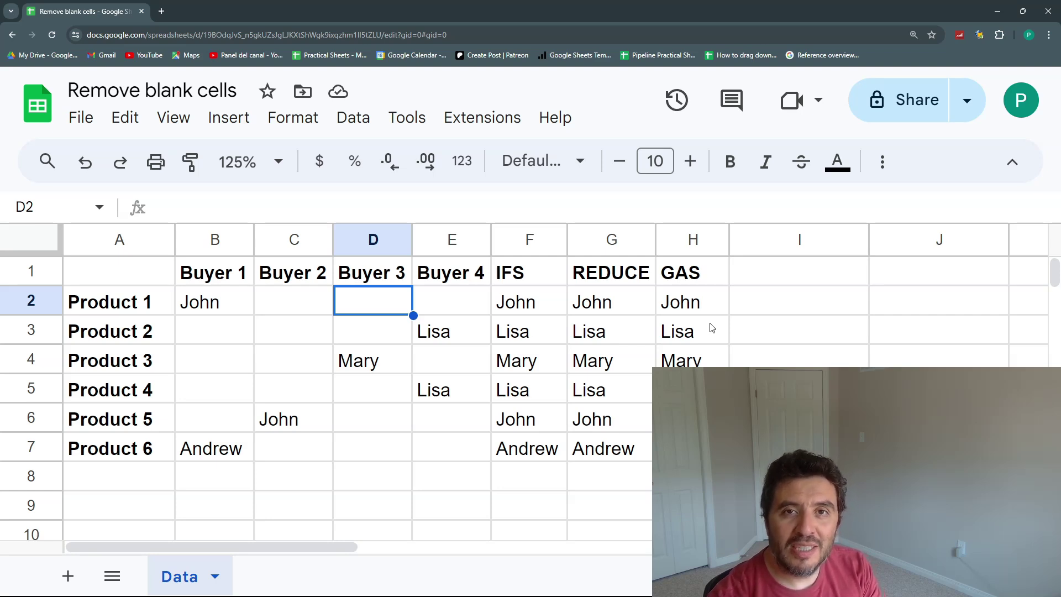
- Narrow column A, then select the whole table and point out the empty Buyer 4 cells
left_click_drag(224, 197, 192, 197)
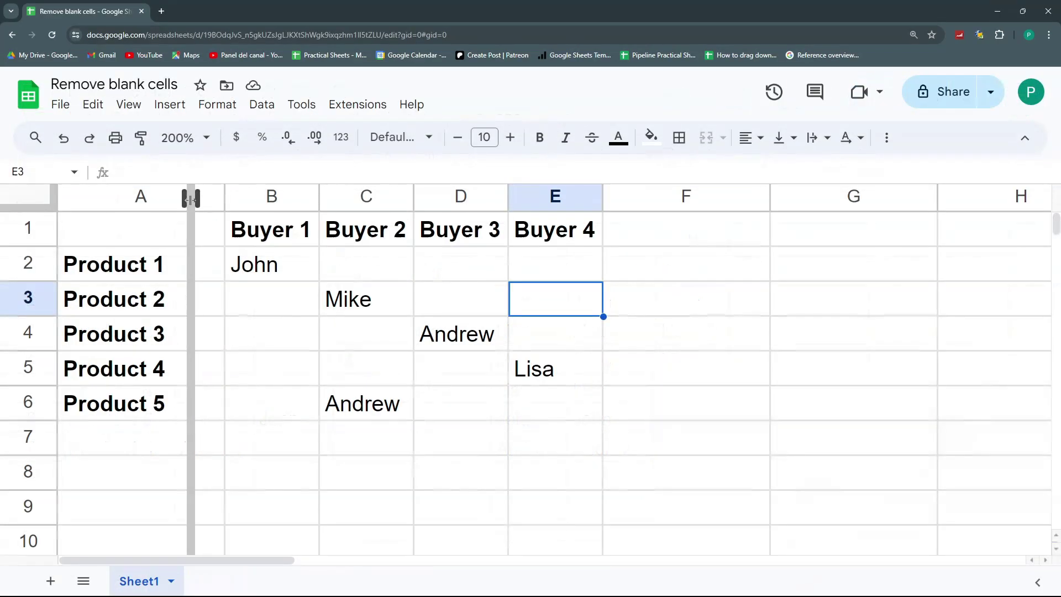
left_click(319, 263)
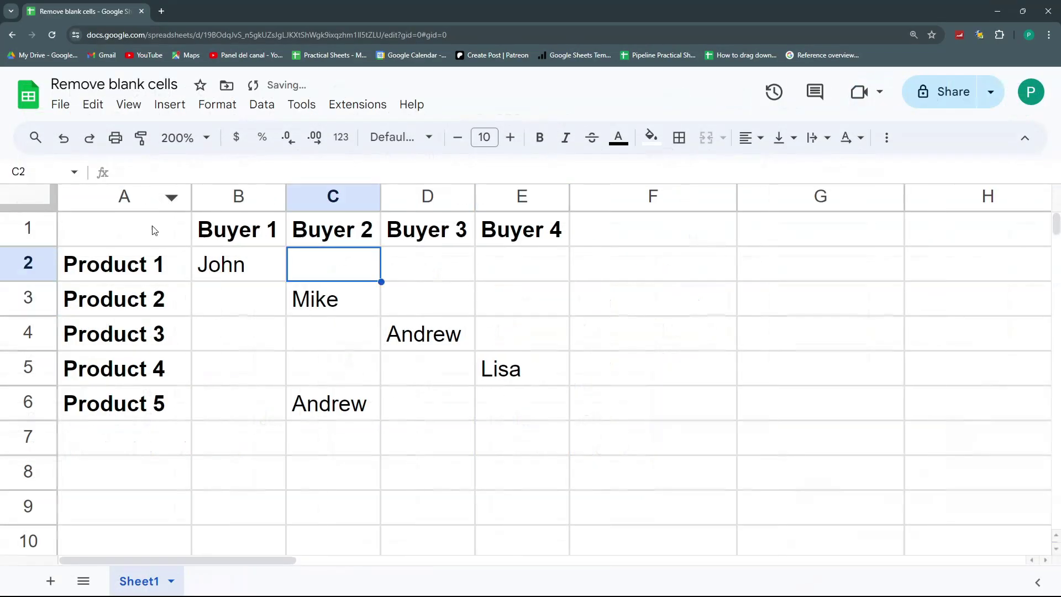
left_click_drag(147, 227, 525, 414)
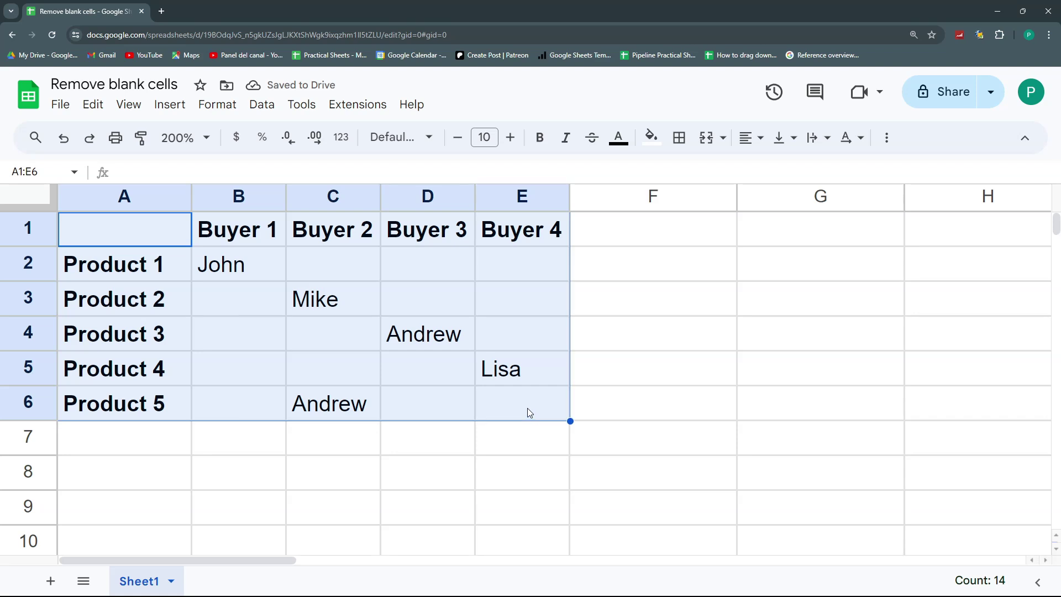
left_click(535, 281)
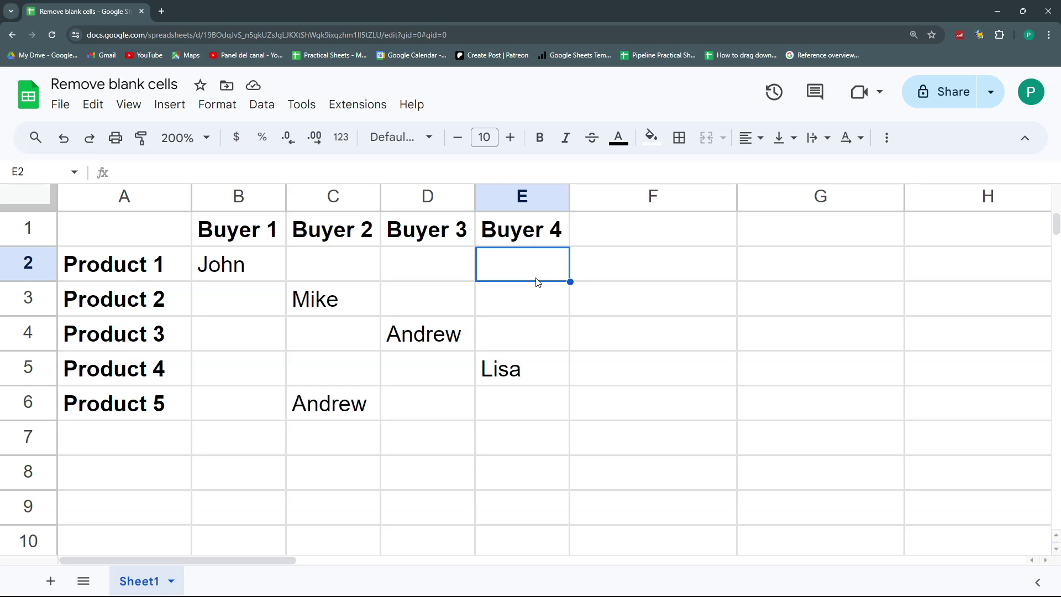
left_click_drag(125, 229, 538, 409)
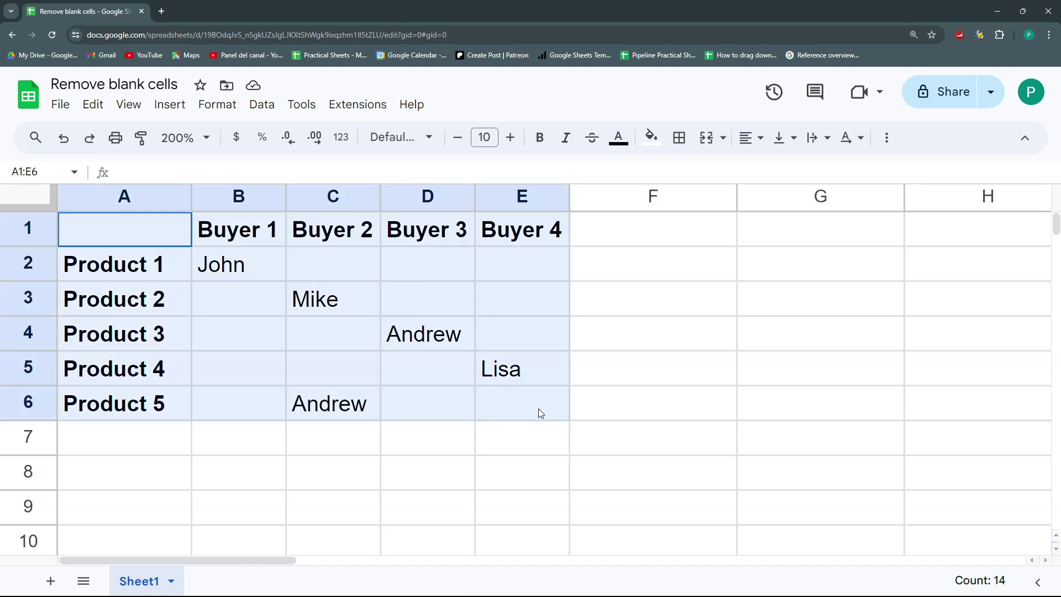
left_click(493, 305)
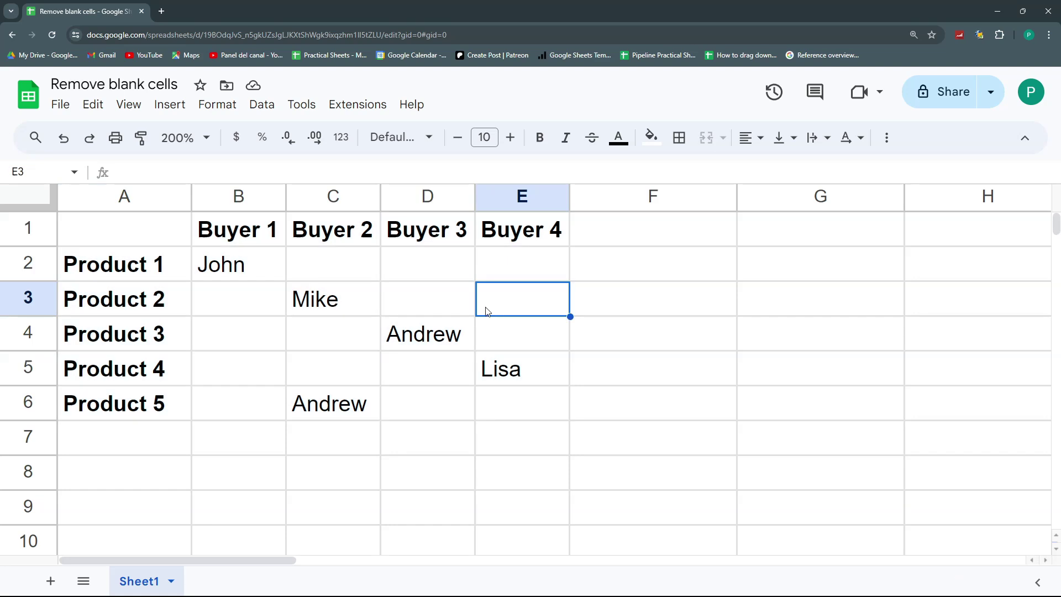
- Highlight the four Buyer headers, the buyer names including Mike's, and each Buyer 1–4 column
left_click_drag(273, 241, 528, 243)
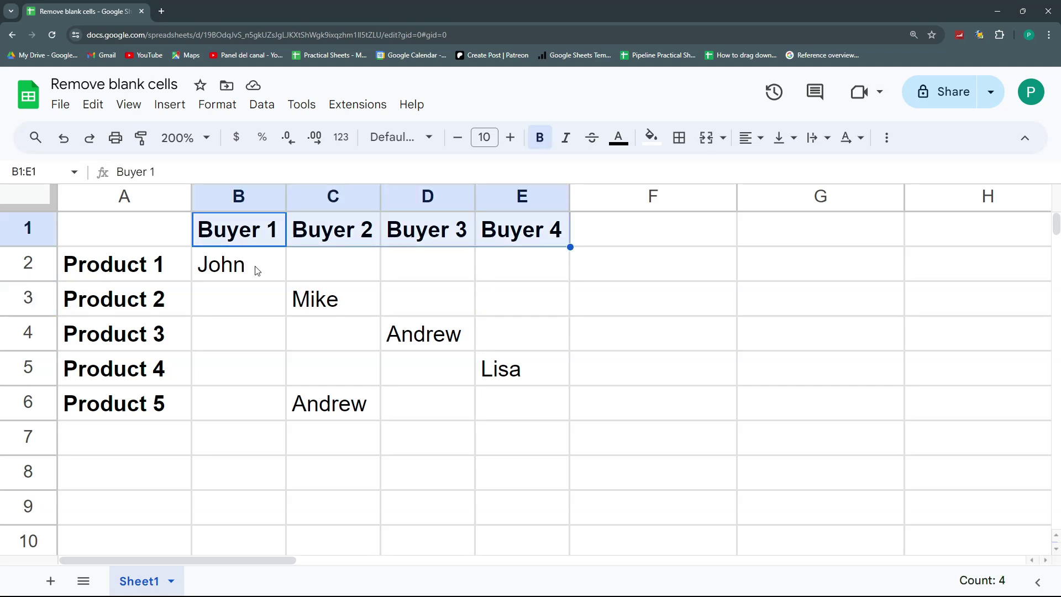
left_click_drag(256, 268, 495, 401)
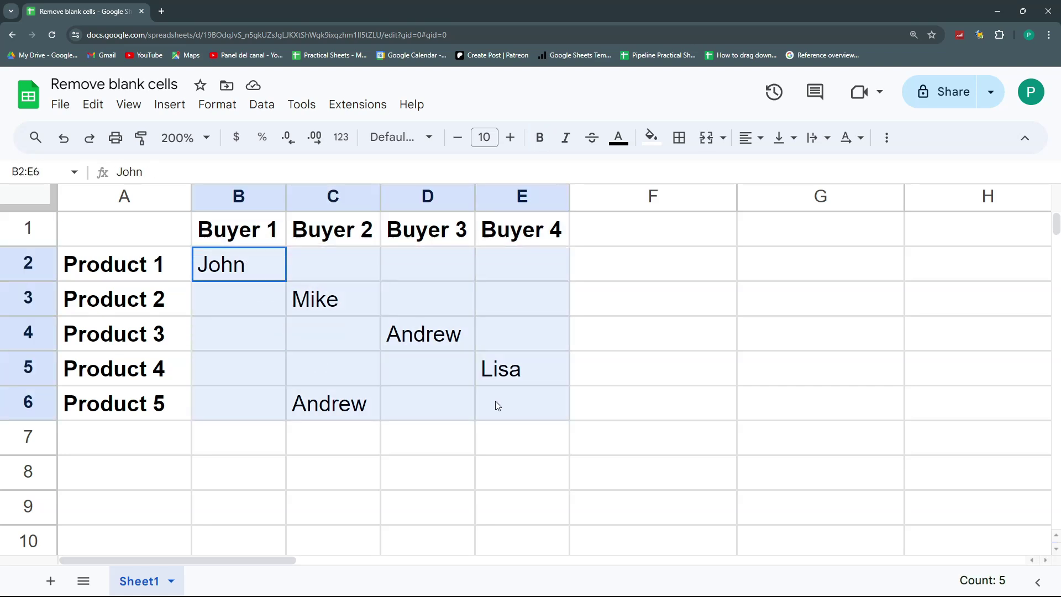
left_click(339, 310)
left_click(268, 231)
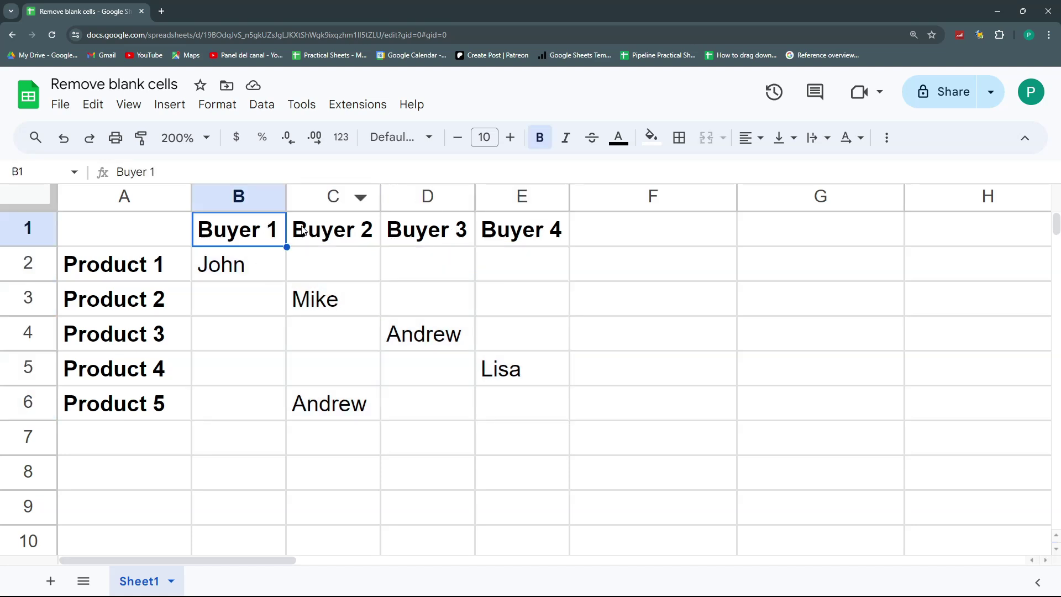
left_click(254, 201)
left_click(333, 196)
left_click(426, 196)
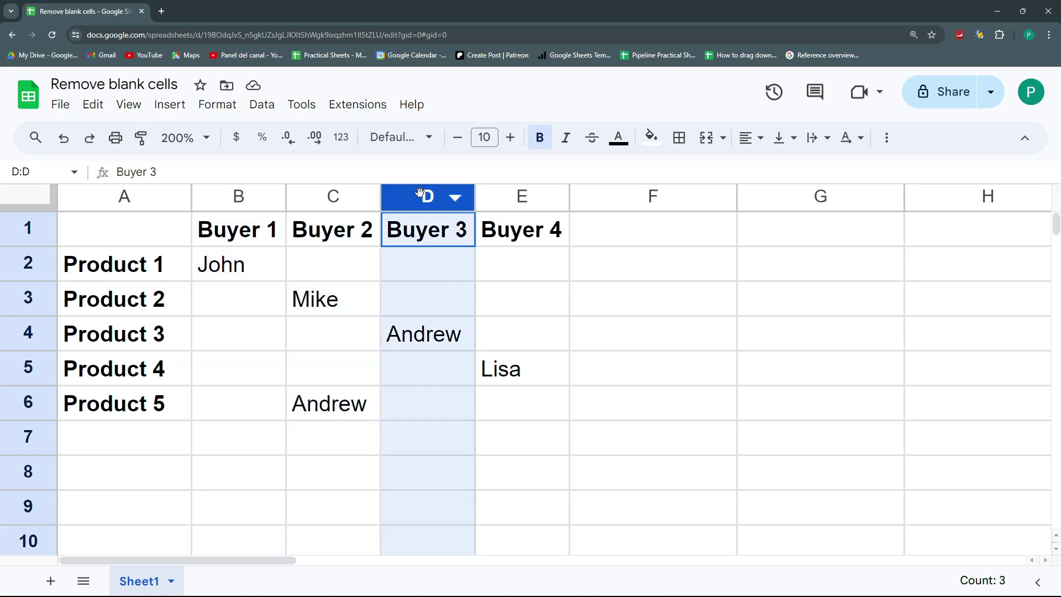
left_click(513, 197)
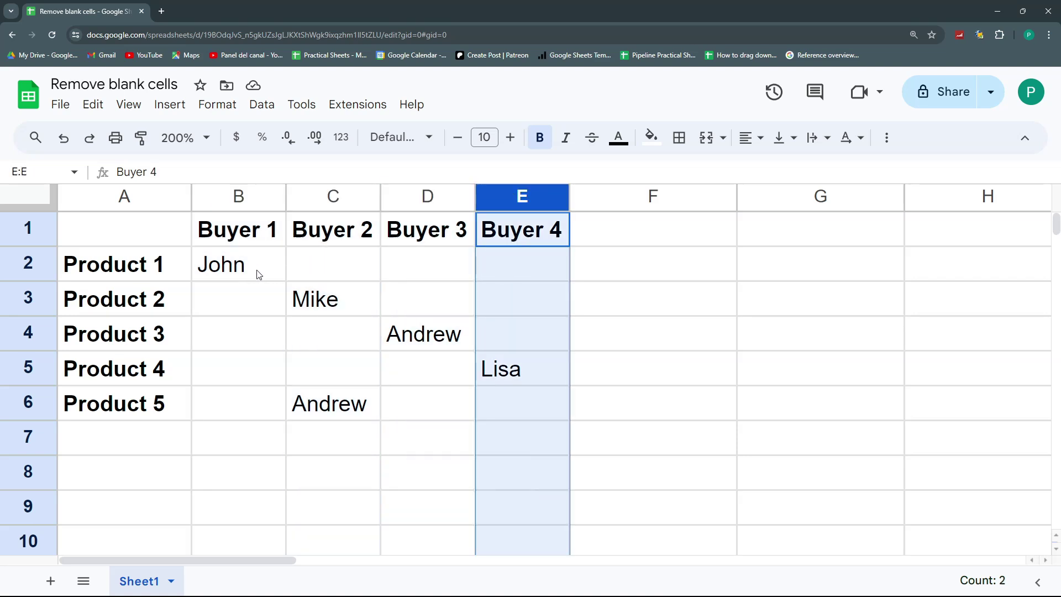
- Select the Product 1 buyer cells from Buyer 1 through Buyer 4
left_click(305, 272)
left_click(427, 264)
left_click(540, 262)
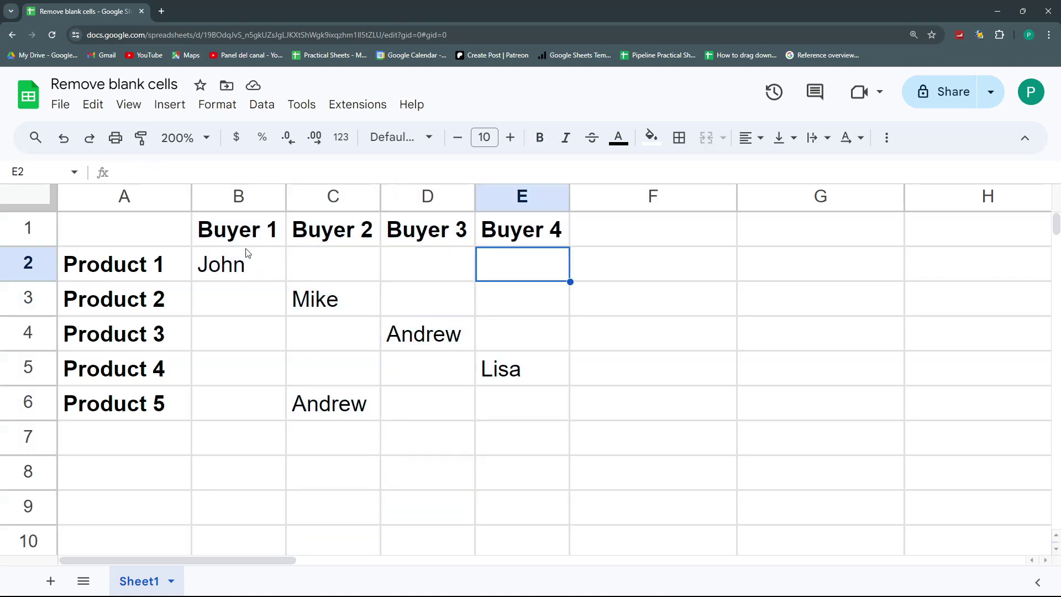
left_click_drag(284, 264, 548, 270)
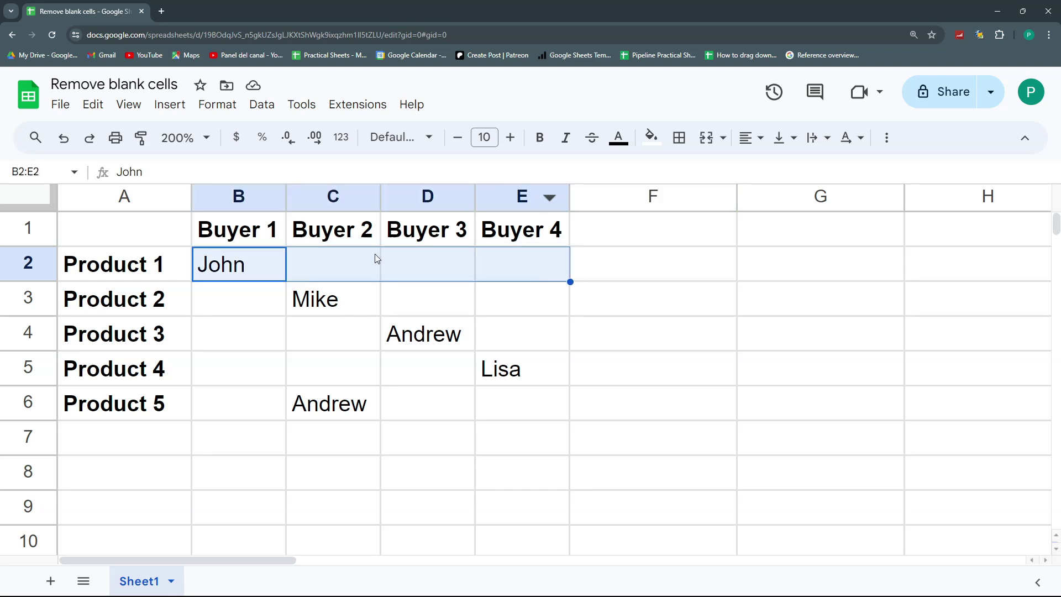
left_click(256, 304)
left_click(428, 299)
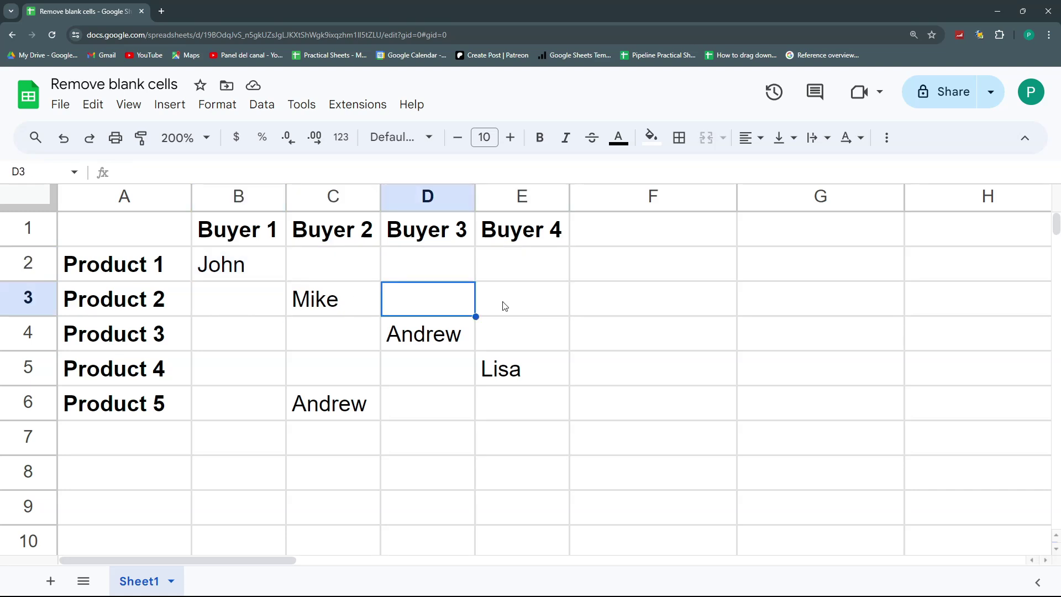
left_click(505, 306)
left_click(505, 337)
left_click(258, 274)
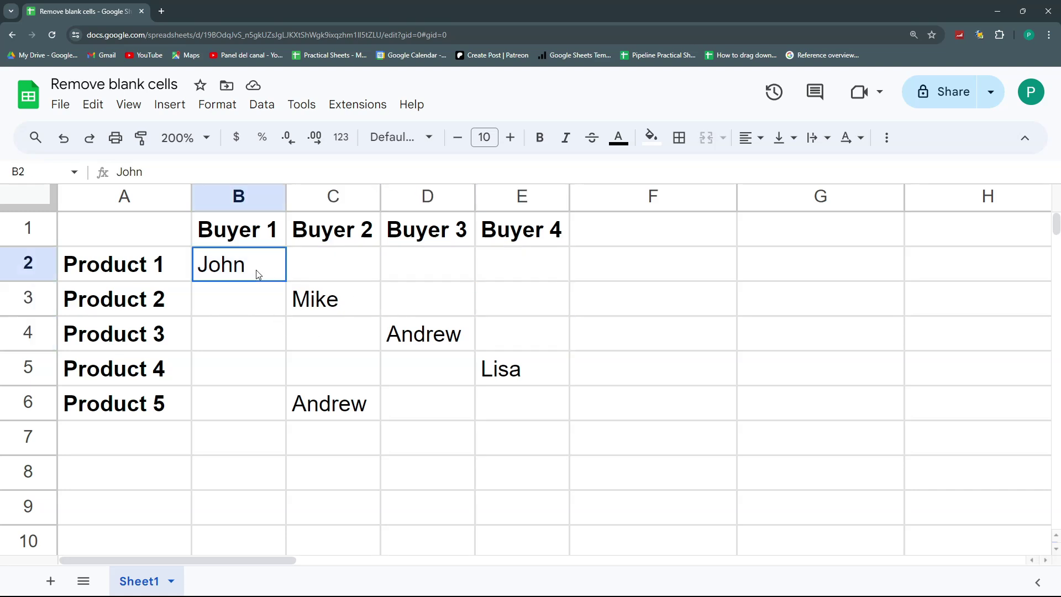
left_click(332, 301)
left_click(426, 334)
left_click(500, 367)
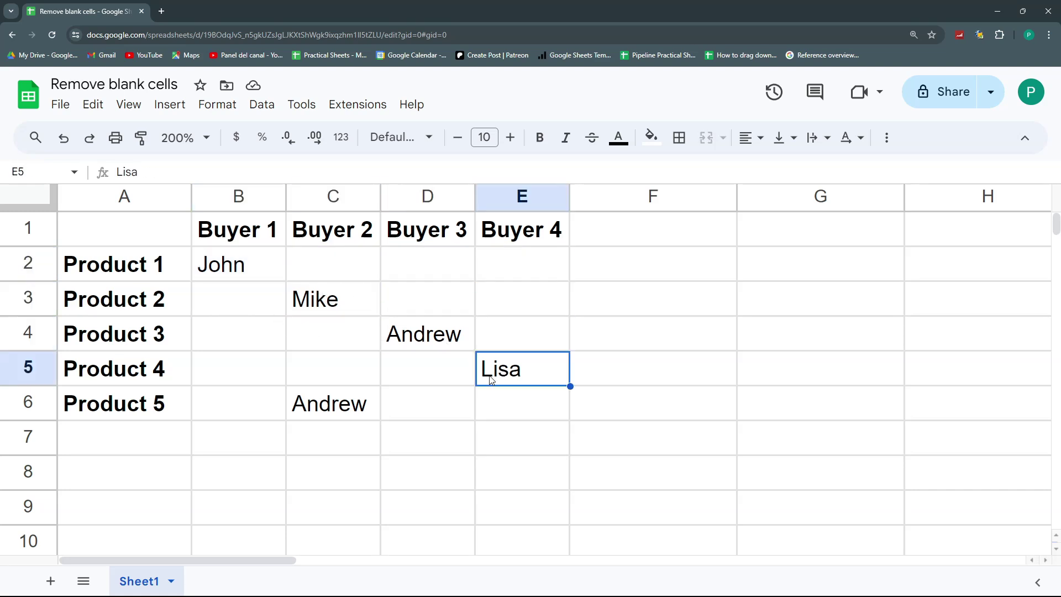
left_click_drag(628, 228, 625, 425)
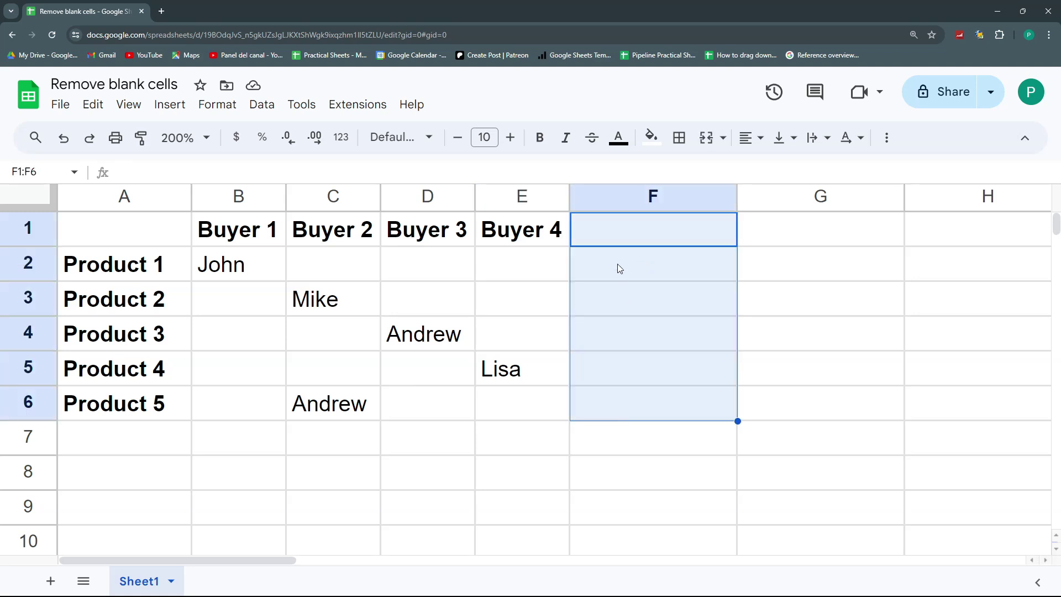
left_click(612, 242)
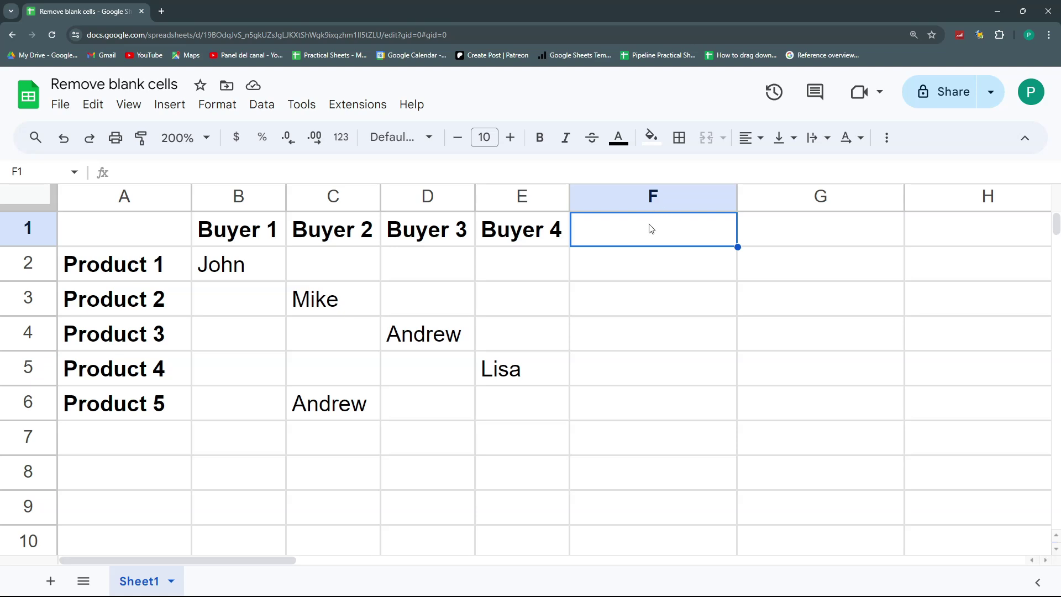
left_click_drag(226, 269, 514, 376)
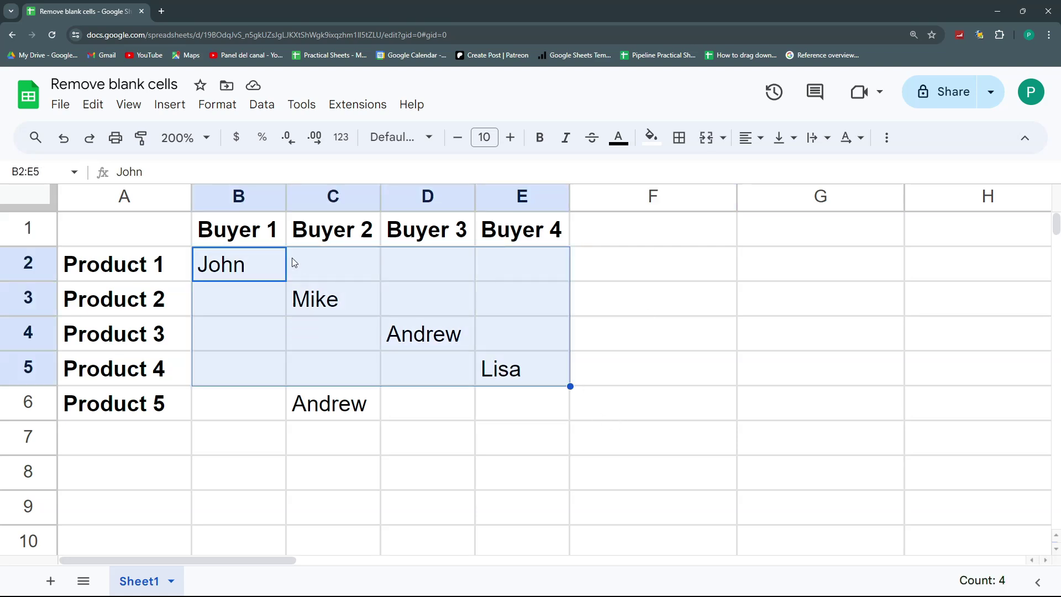
left_click(253, 265)
left_click(343, 317)
left_click(415, 344)
left_click(502, 369)
left_click(334, 407)
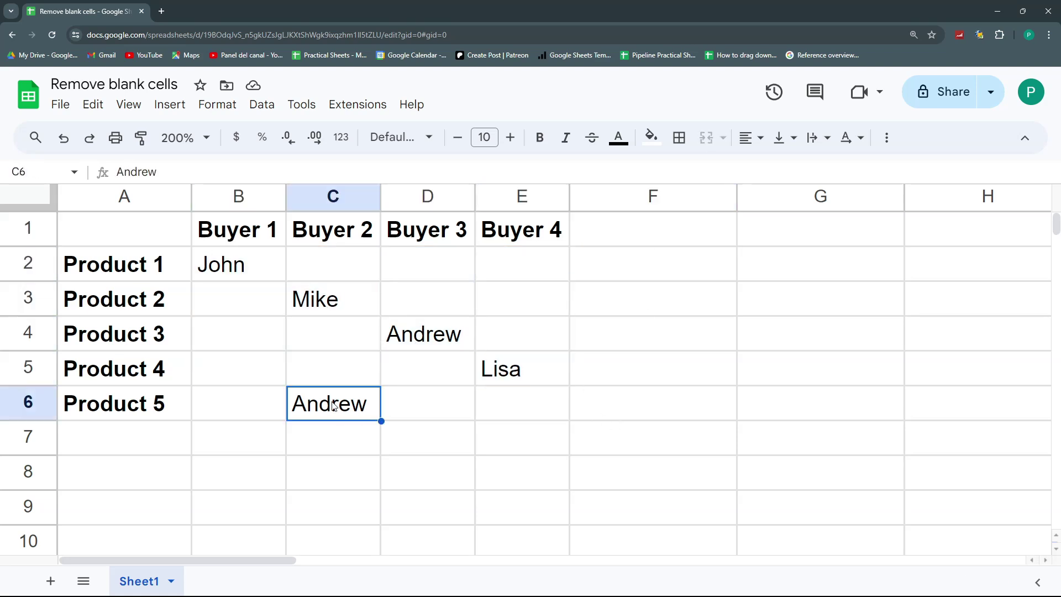
left_click(265, 269)
left_click(323, 264)
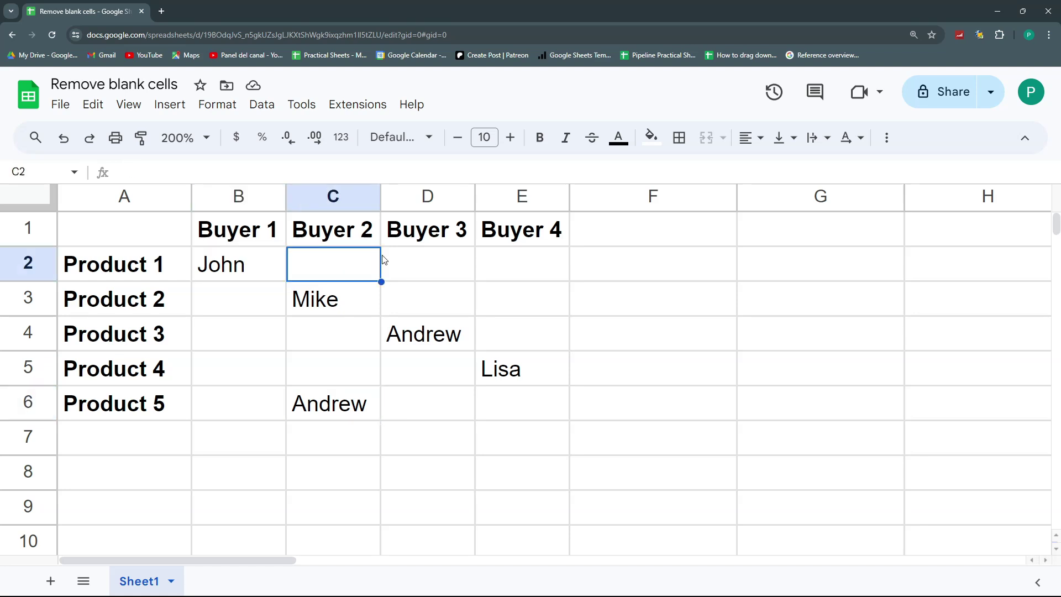
left_click(256, 272)
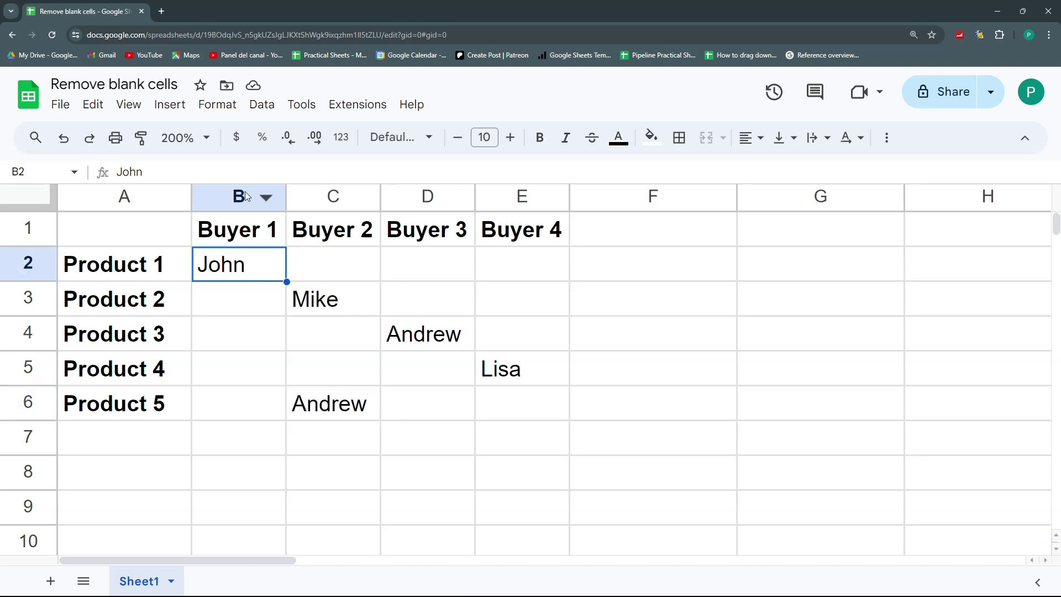
left_click_drag(259, 199, 521, 208)
left_click(611, 228)
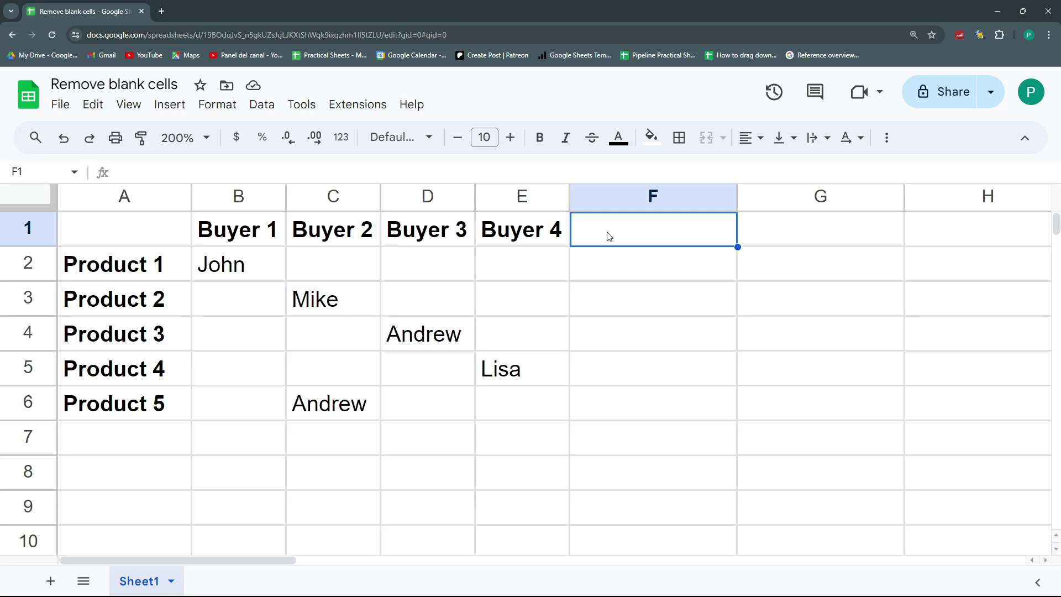
left_click(269, 265)
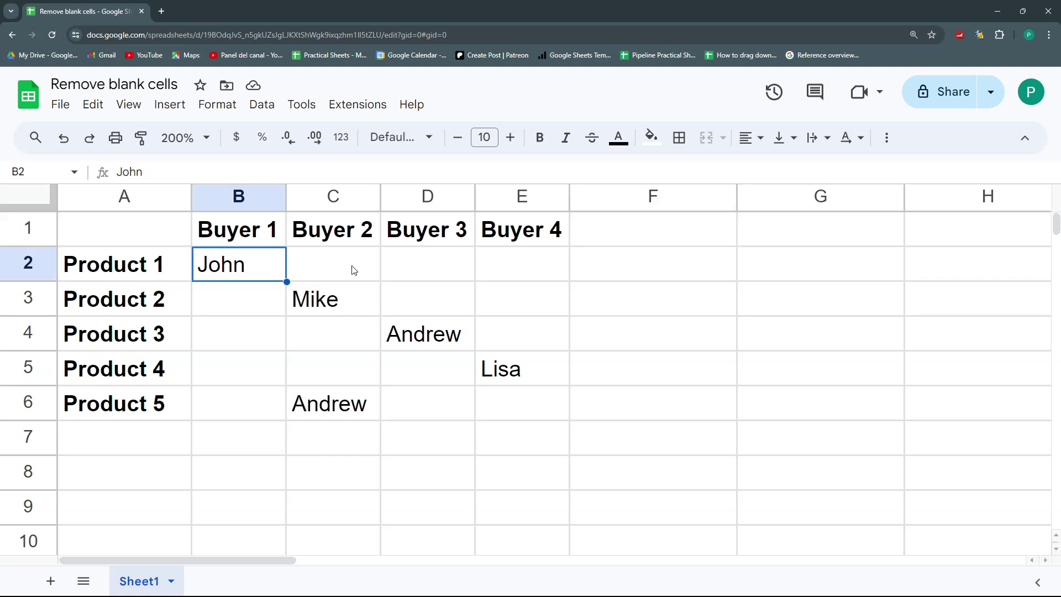
left_click(353, 270)
left_click(423, 260)
left_click(516, 261)
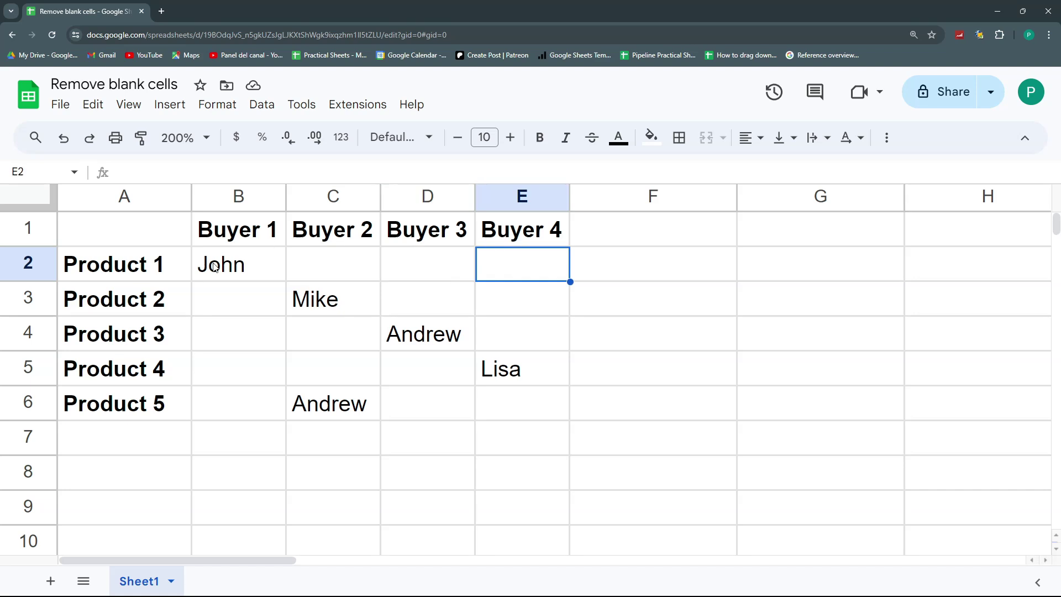
left_click(246, 263)
left_click(360, 265)
left_click(448, 260)
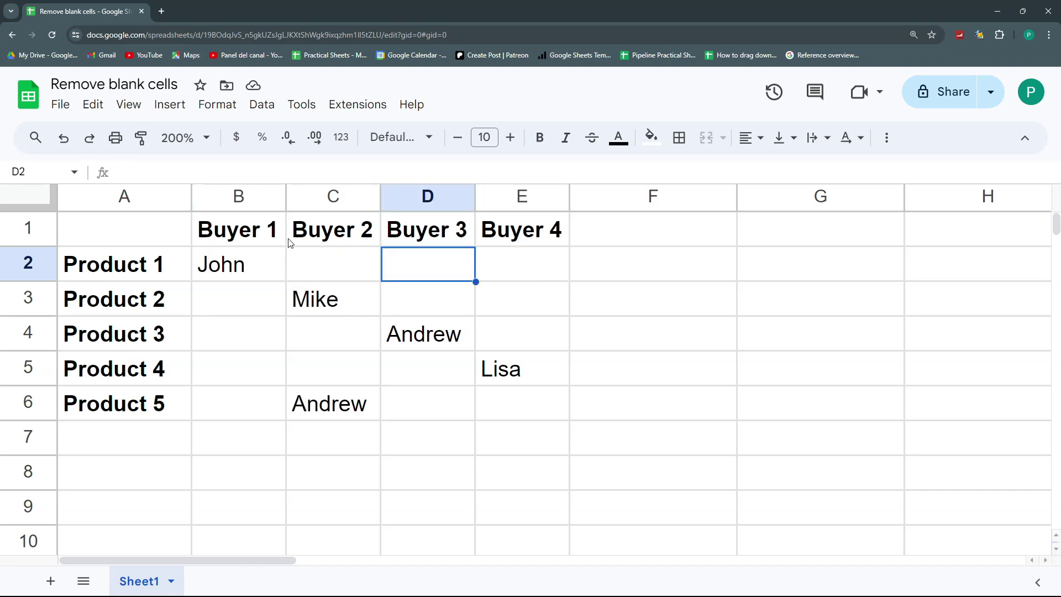
left_click(319, 260)
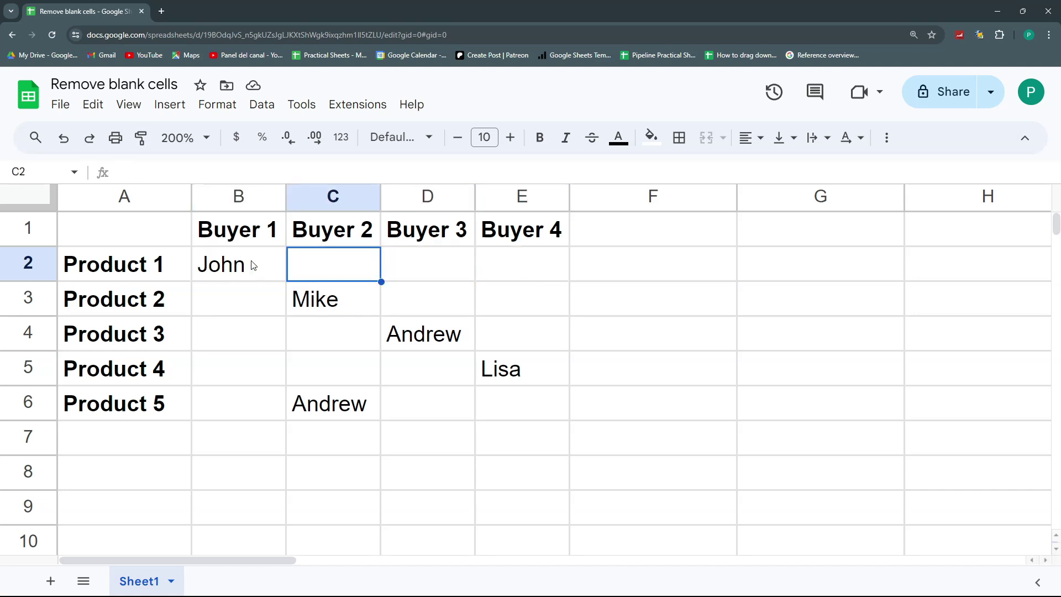
left_click(593, 272)
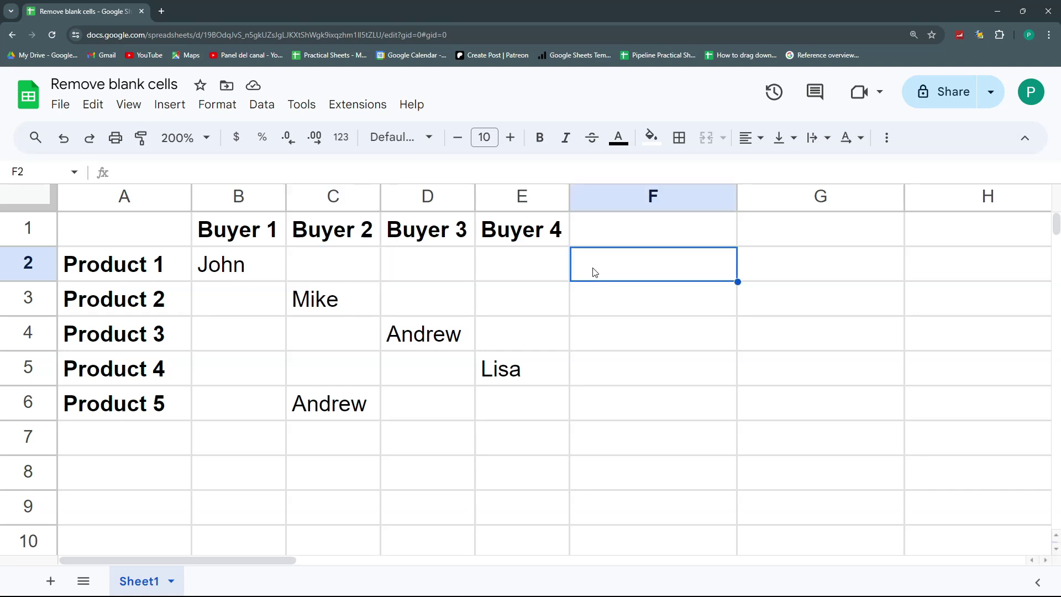
- Cancel the partial =if(B2<>"" formula in F2 and start =ifs( instead
type("=if(C2")
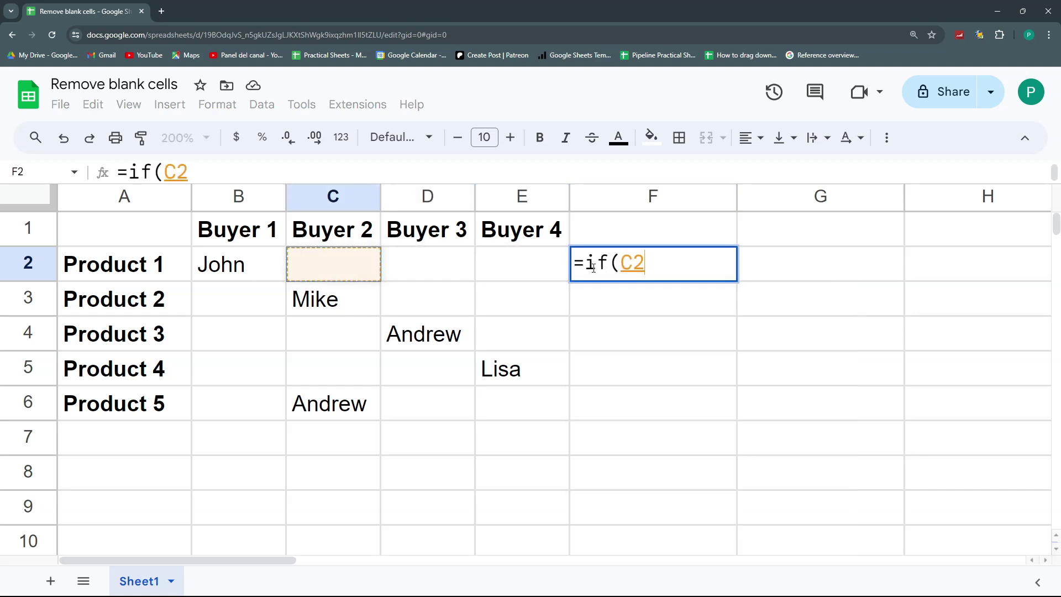
key("Left")
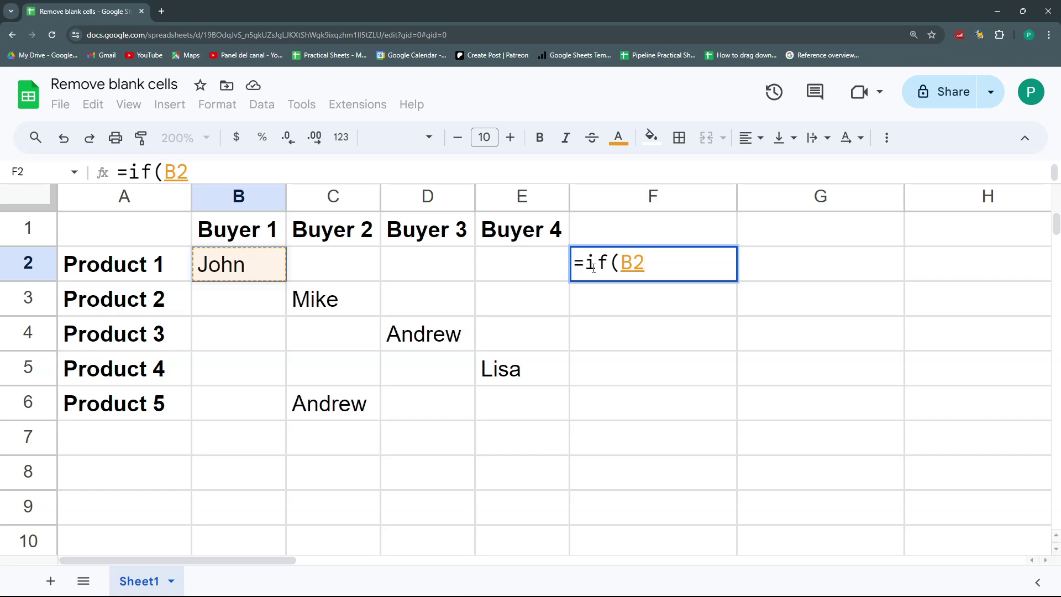
type("<")
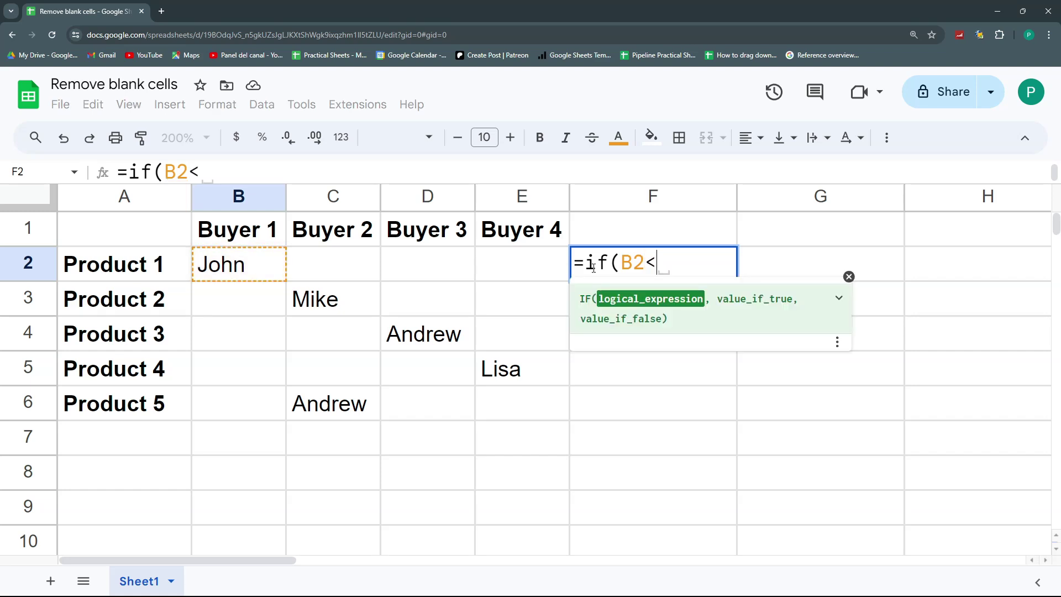
type(">\"\";")
key("Escape")
type("=ifs(")
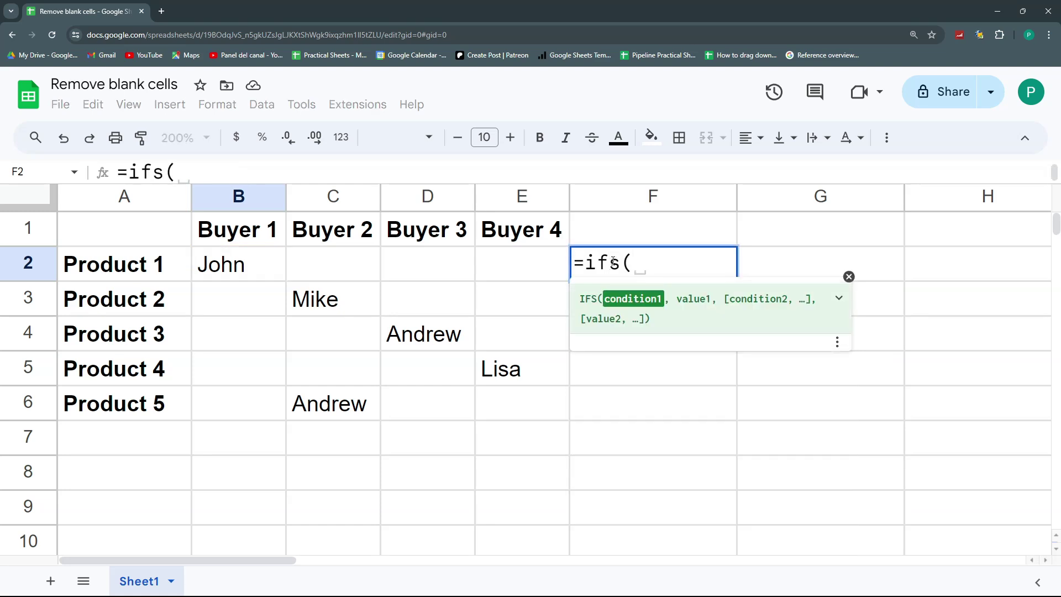
- Enter the B2<>"",B2 and C2<>"",C2 condition-result pairs in F2's IFS formula
left_click(262, 271)
type("<")
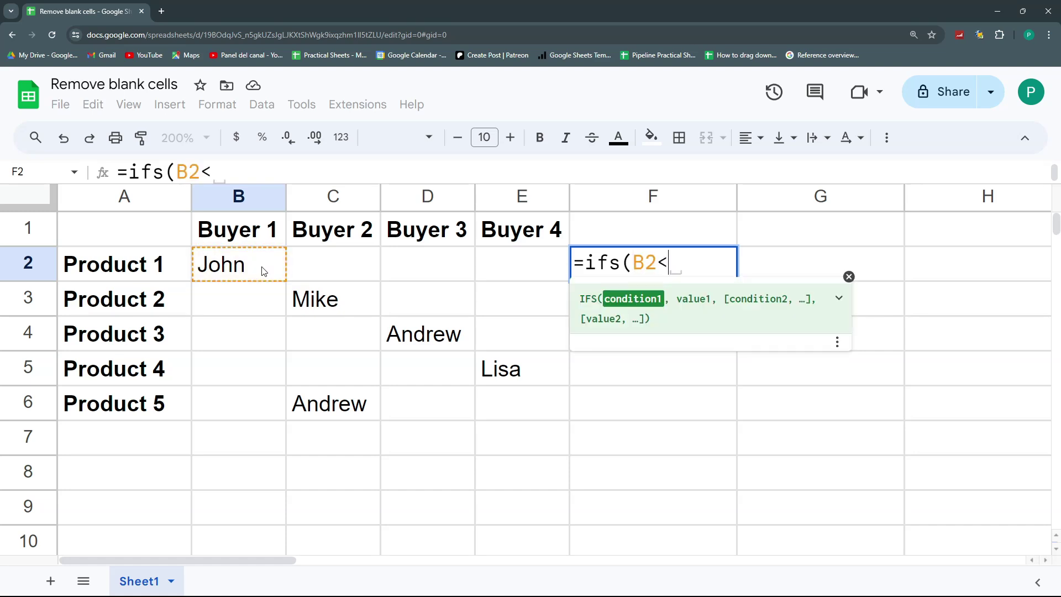
type(">\"\"")
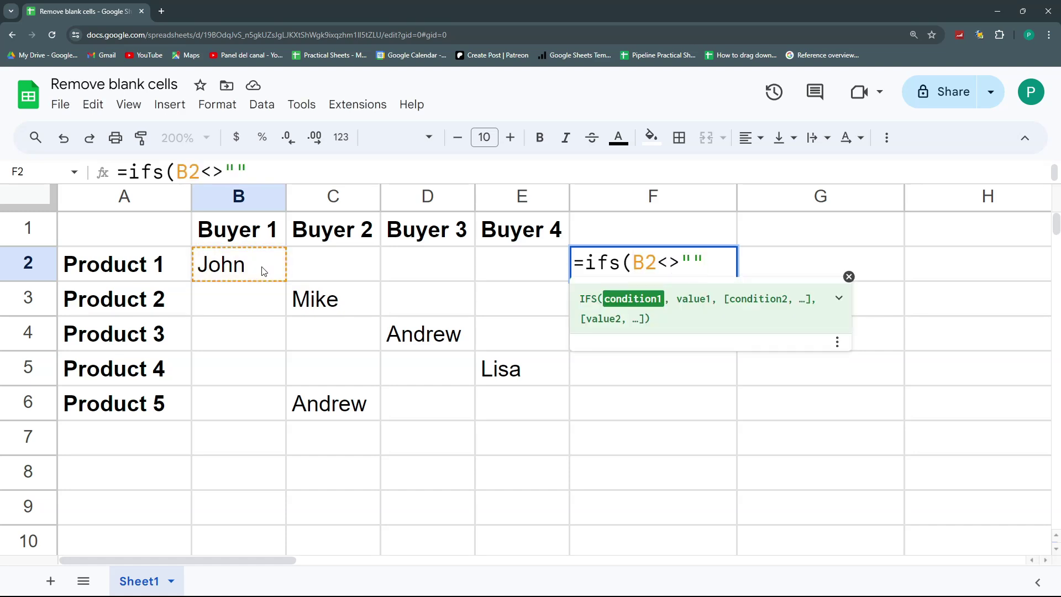
type(";")
key("BackSpace")
type(",")
left_click(244, 277)
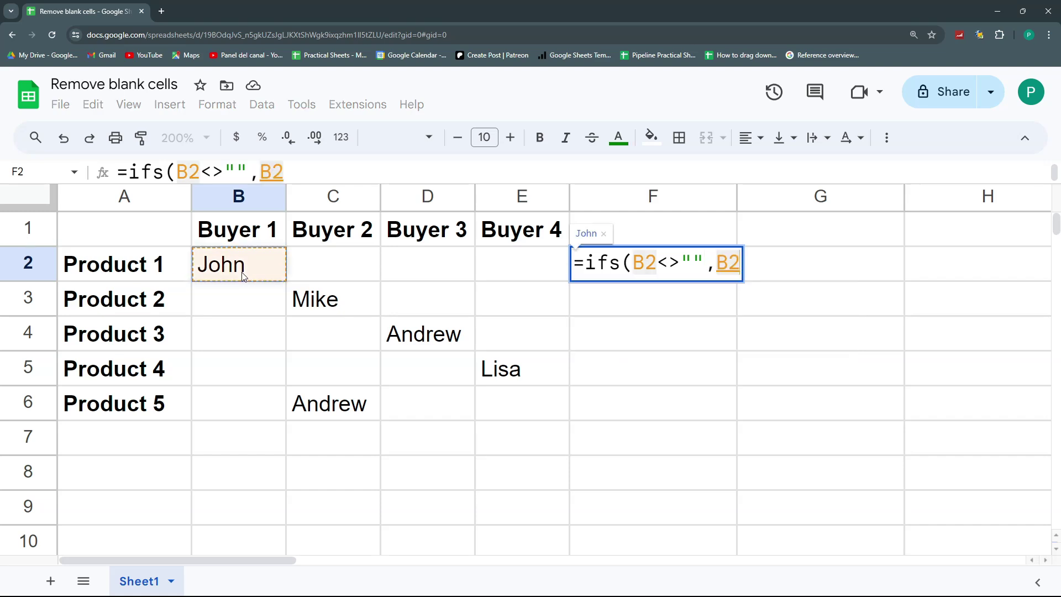
type(",")
left_click(313, 264)
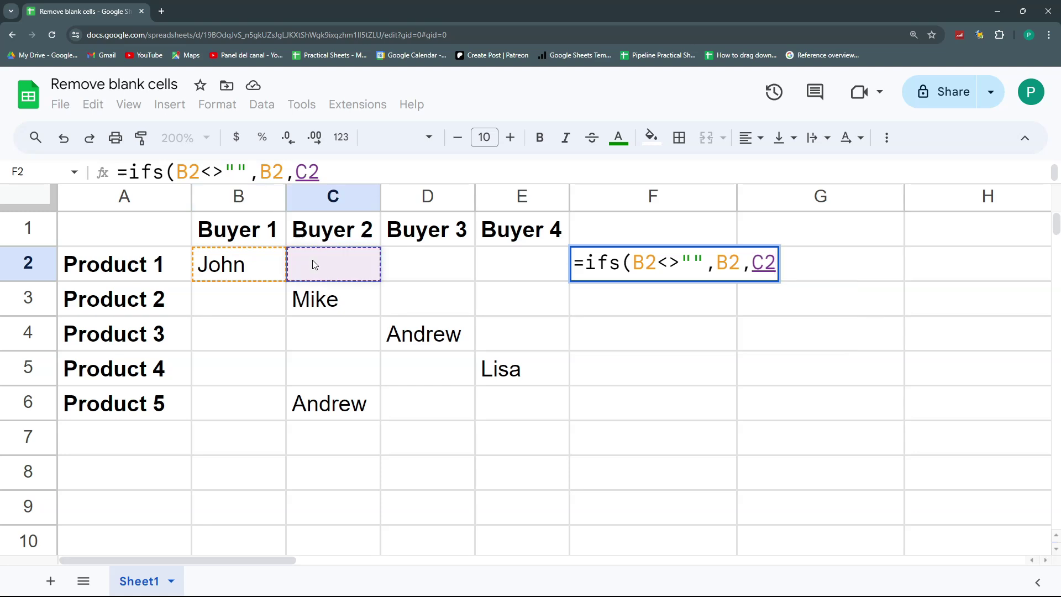
type("<>")
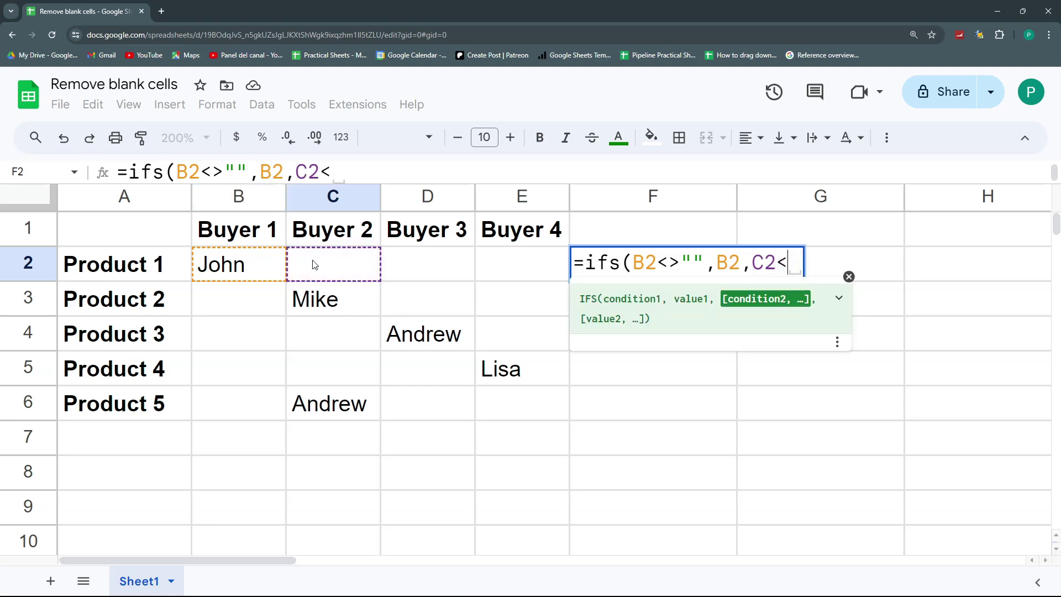
type("\"\",")
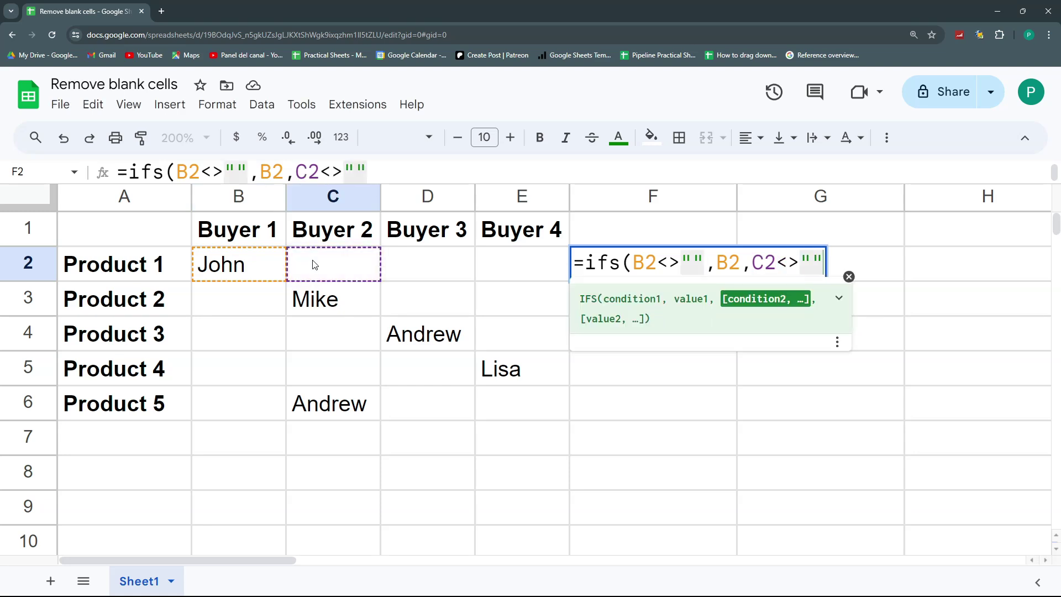
left_click(314, 264)
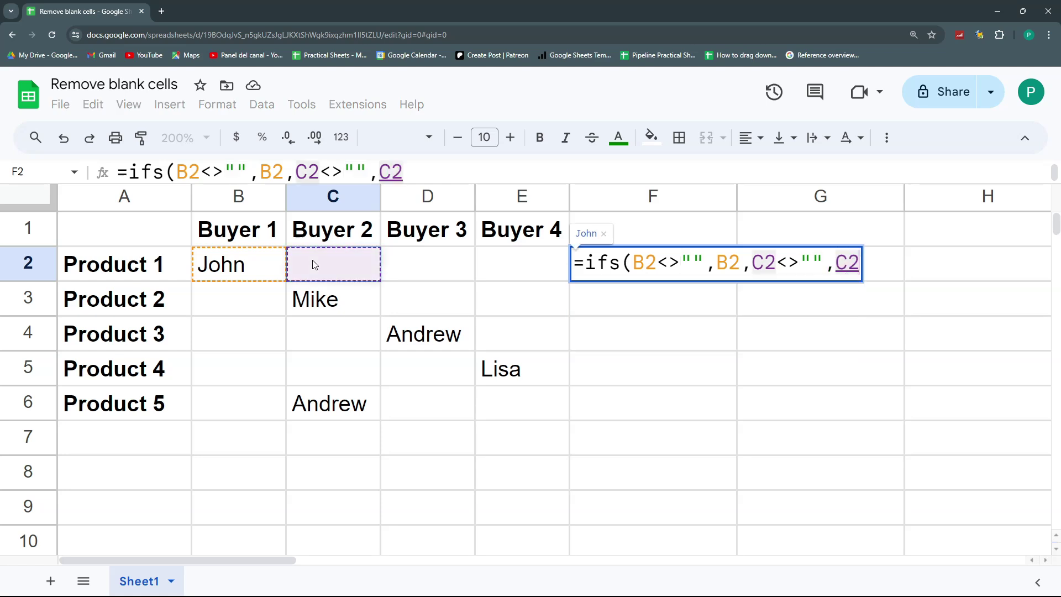
- Add the D2<>"",D2 and E2<>"",E2 pairs, commit the formula, and fill it down to F6
type(",D")
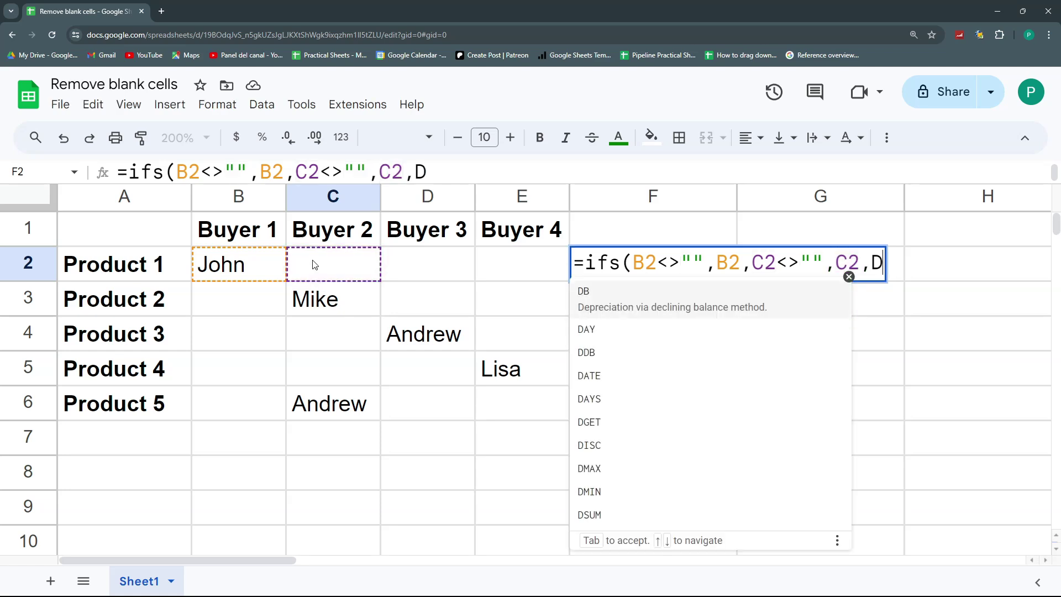
type("\"")
key("BackSpace")
type("2")
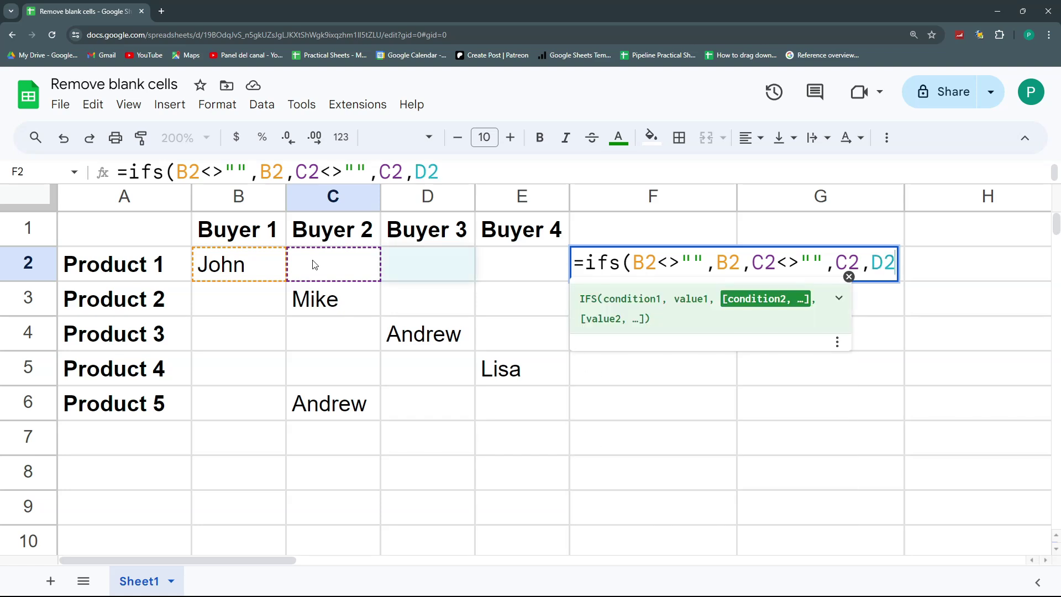
type("<>\"\",m")
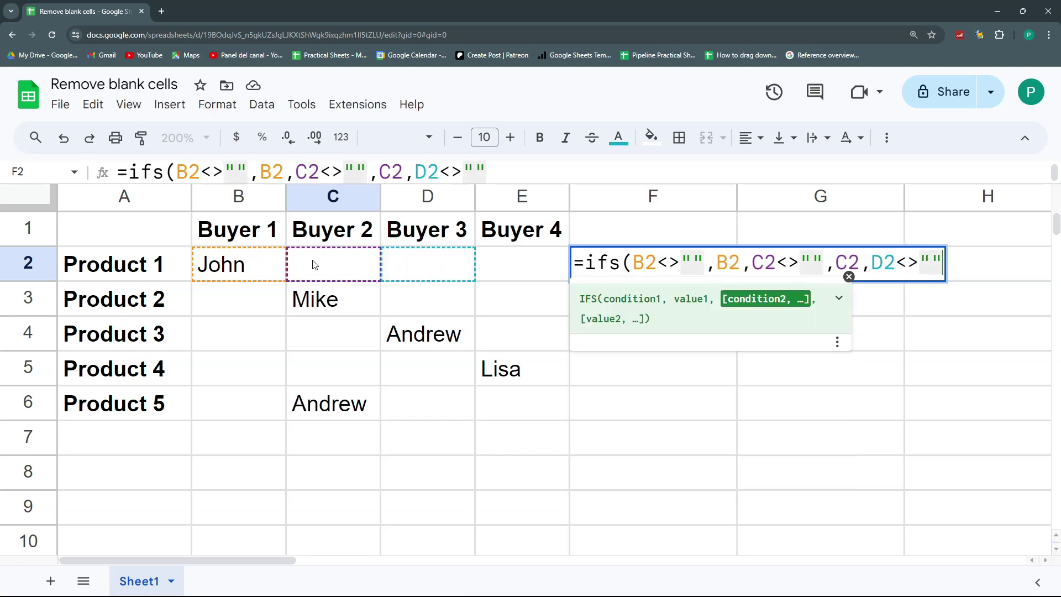
key("BackSpace")
type("D2")
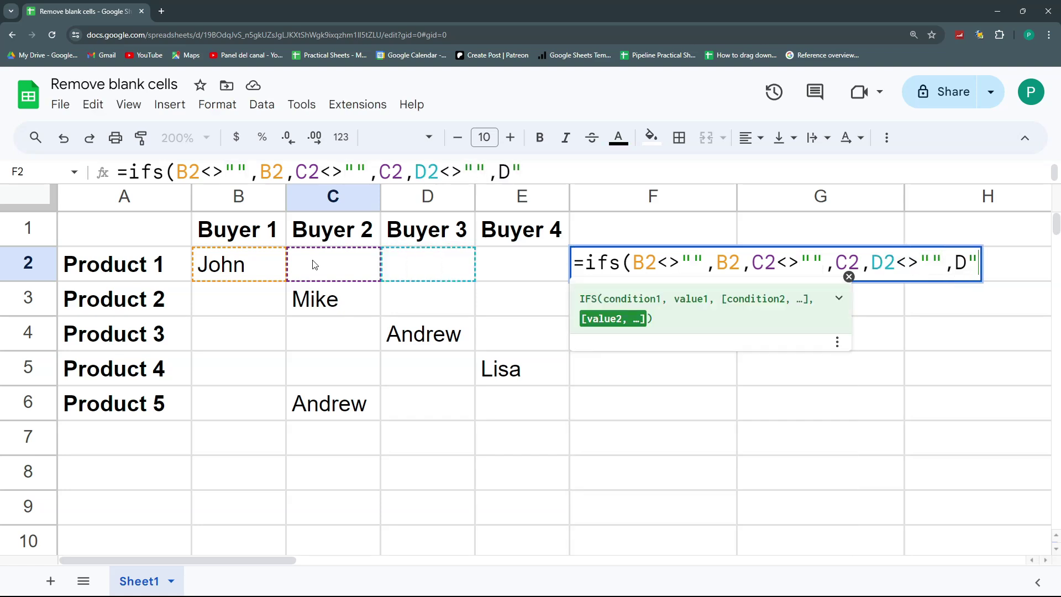
type(",")
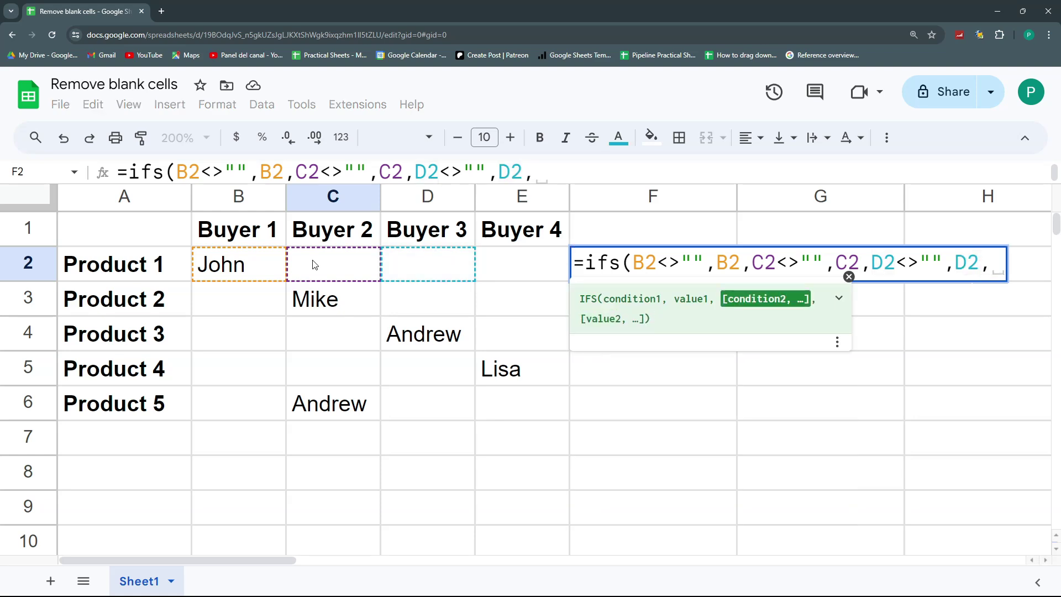
type("e2")
key("BackSpace")
key("BackSpace")
type("E2")
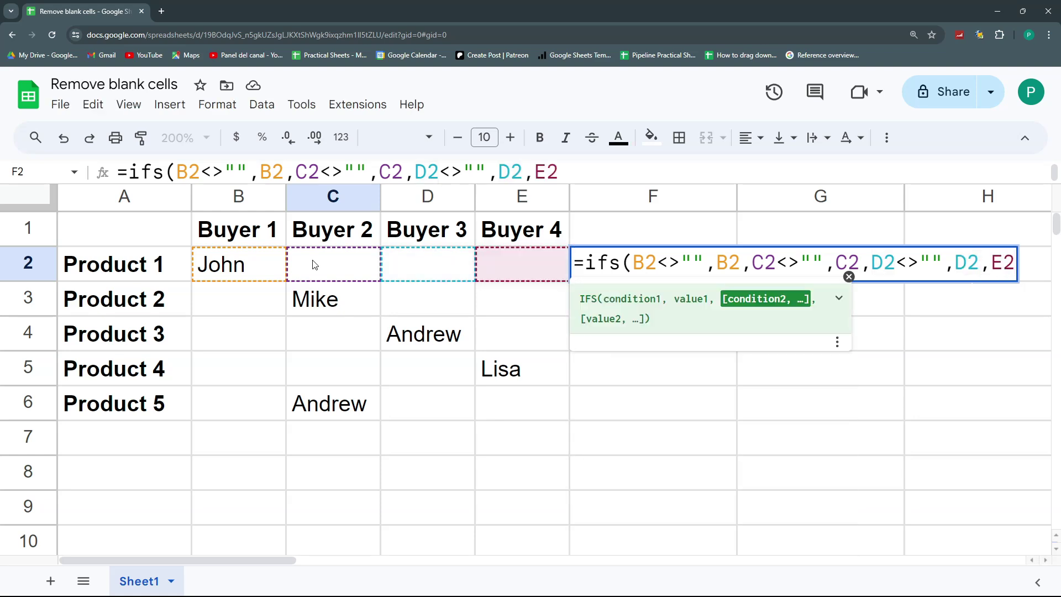
type("<>\"\"")
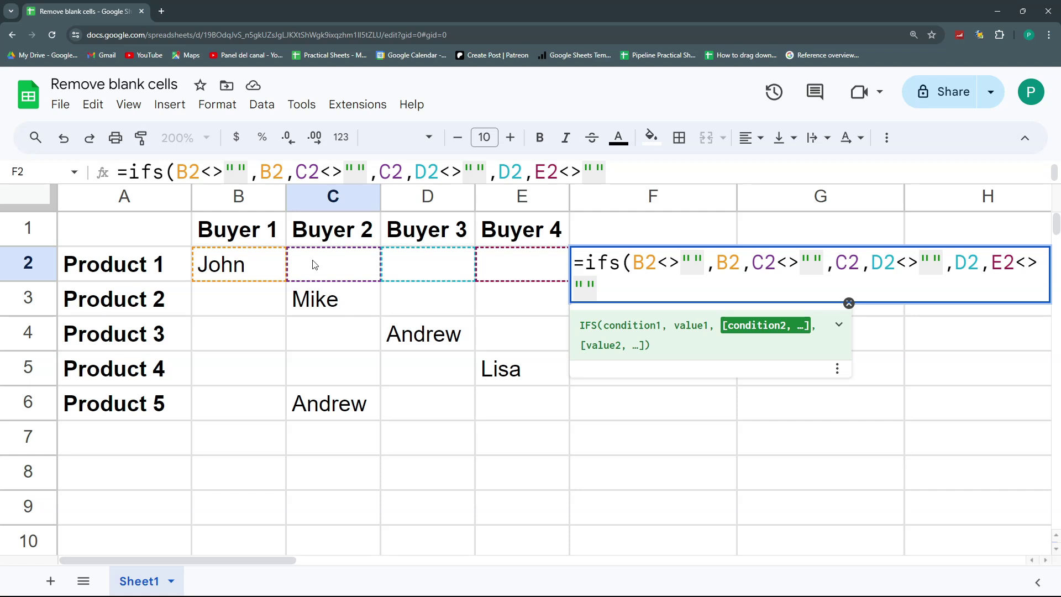
key("BackSpace")
key("BackSpace")
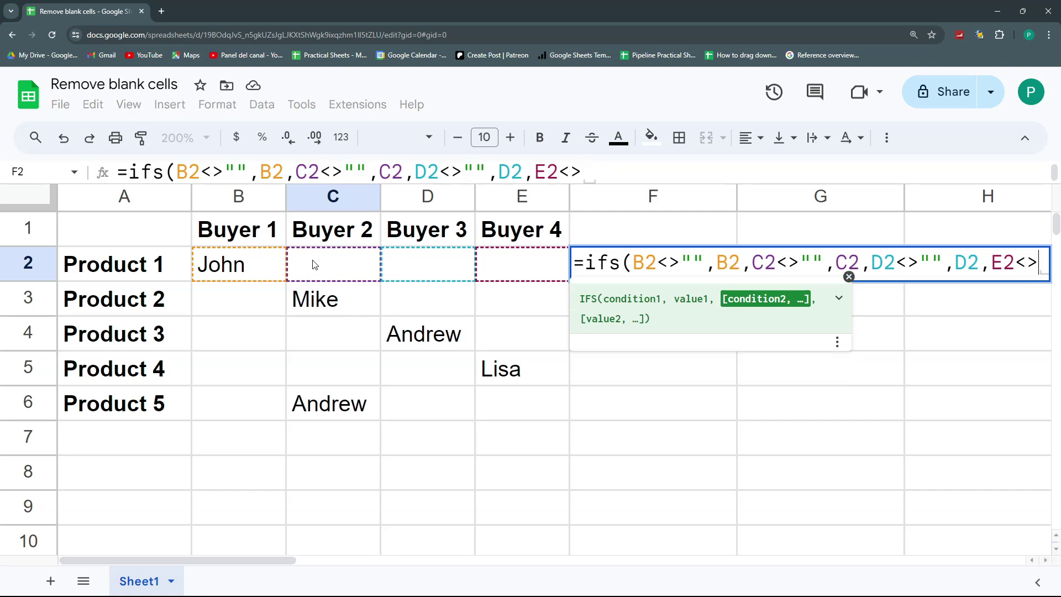
type("\"\",")
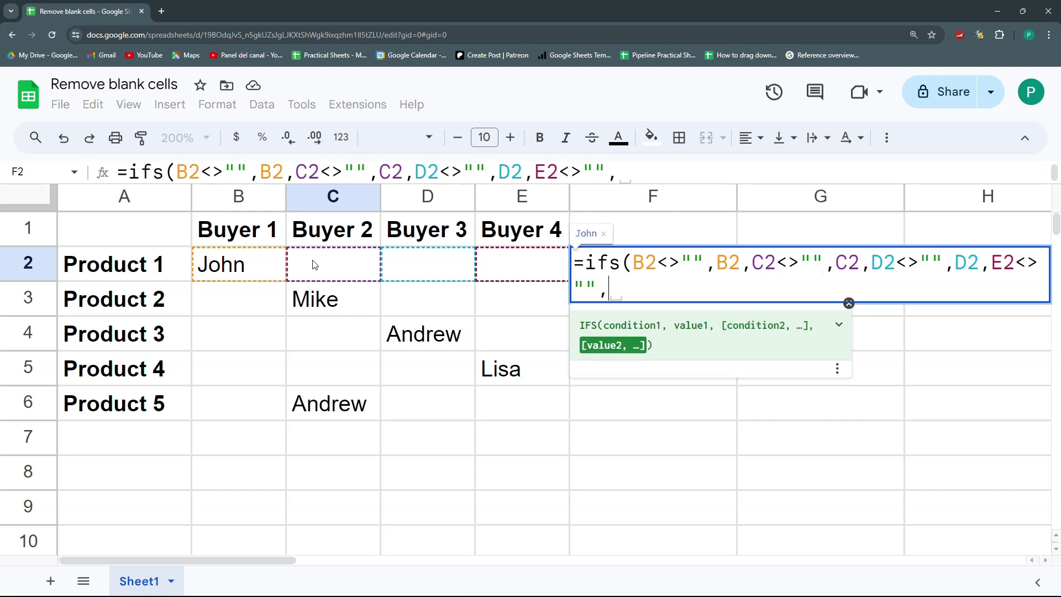
type("E2")
key("Return")
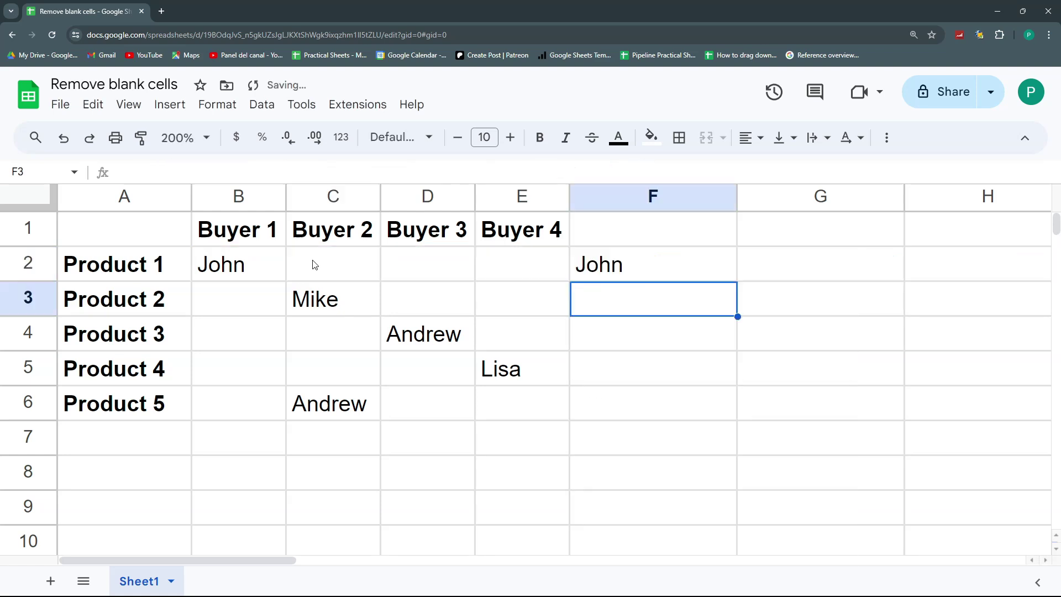
left_click(708, 274)
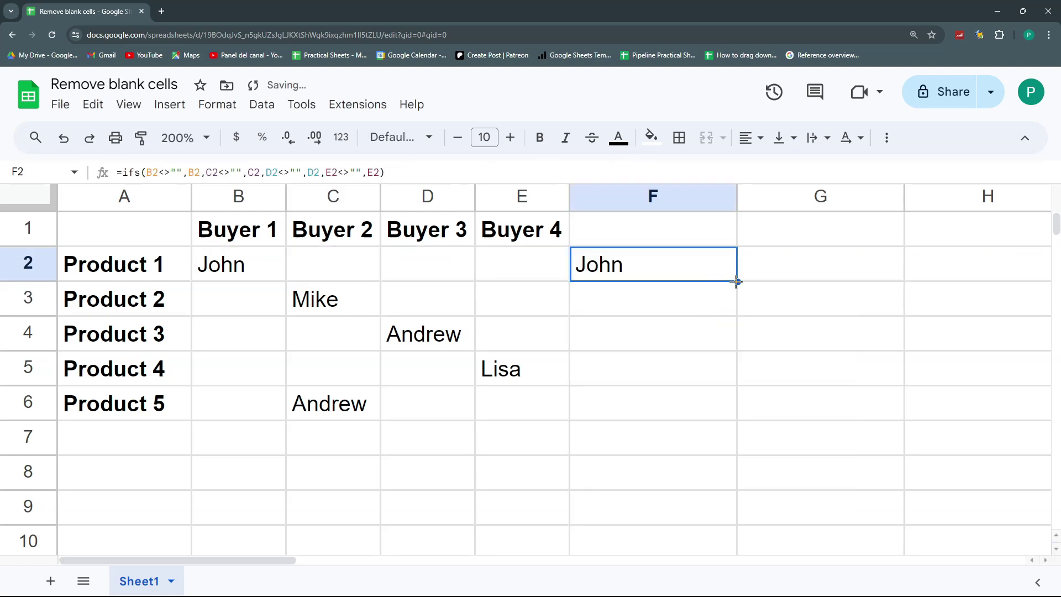
left_click_drag(738, 282, 733, 408)
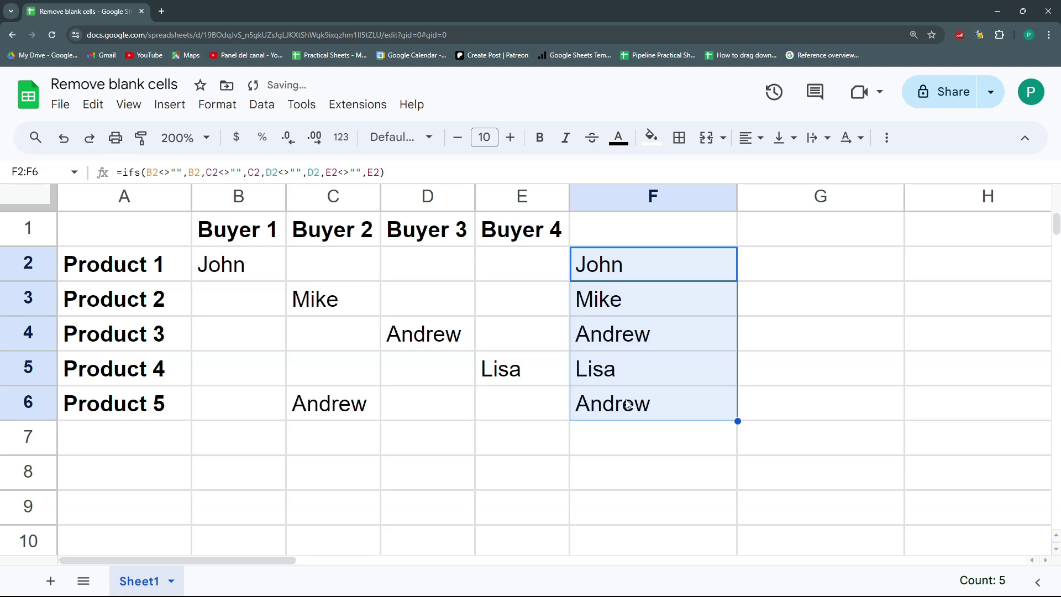